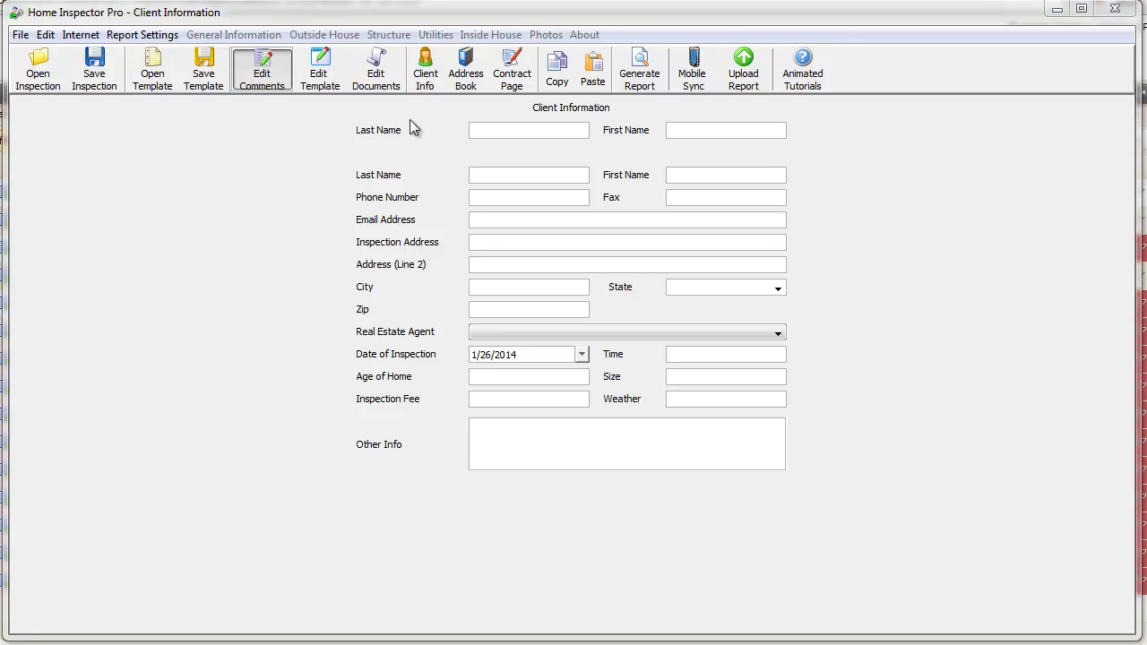
Open the Inside House Kitchen comments and show the Floors page's flooring and condition lists.
{"action": "left_click", "coordinate": [484, 35]}
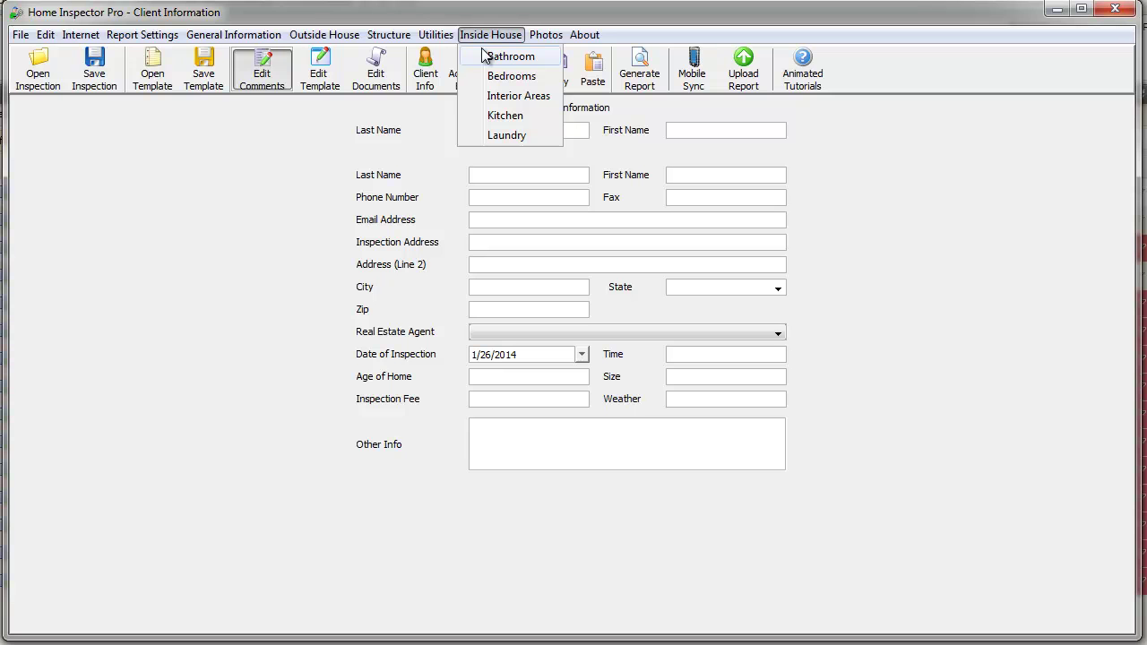
{"action": "left_click", "coordinate": [494, 114]}
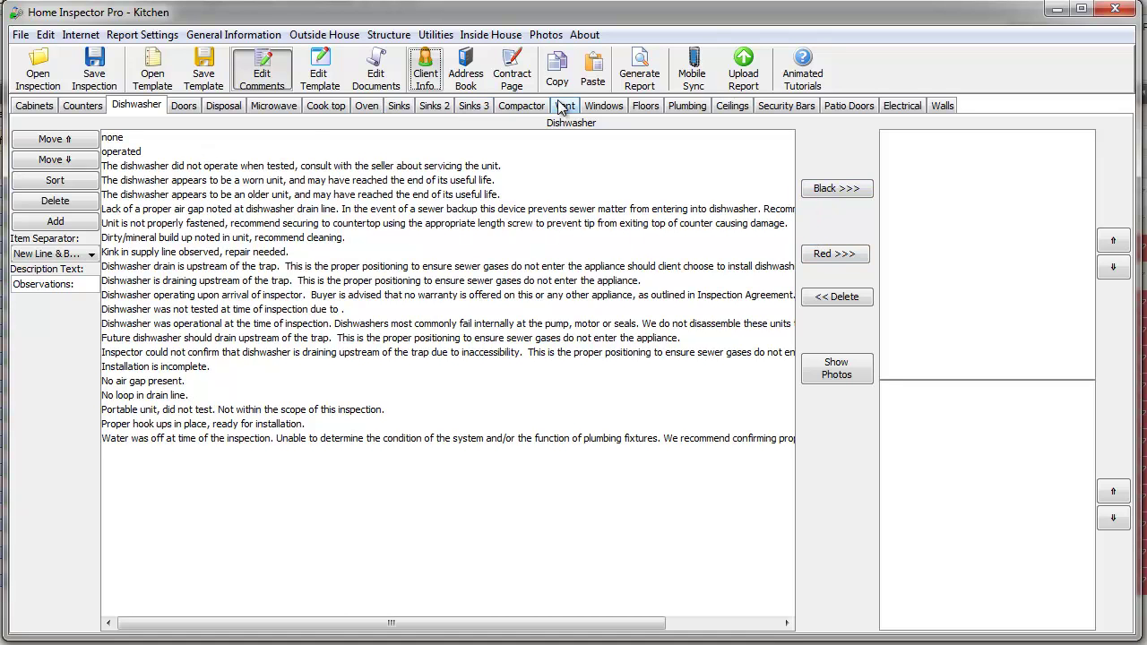
{"action": "left_click", "coordinate": [644, 106]}
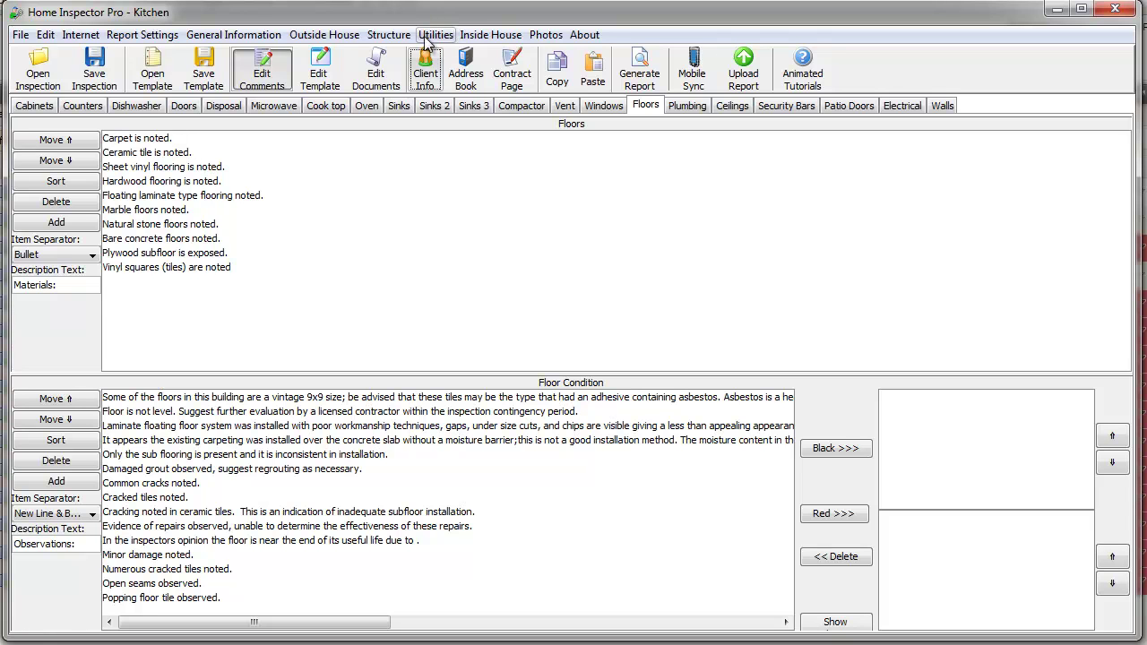
Show the Attic Insulation comments, opening the attic hatch comment and cancelling without changes.
{"action": "left_click", "coordinate": [392, 35]}
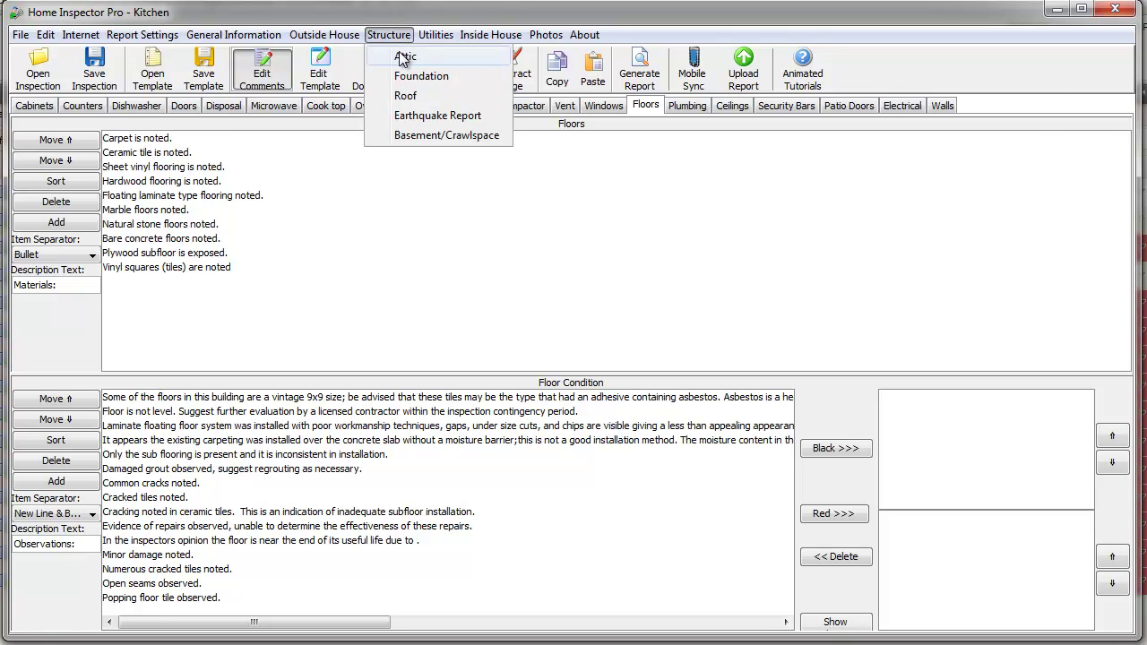
{"action": "left_click", "coordinate": [394, 57]}
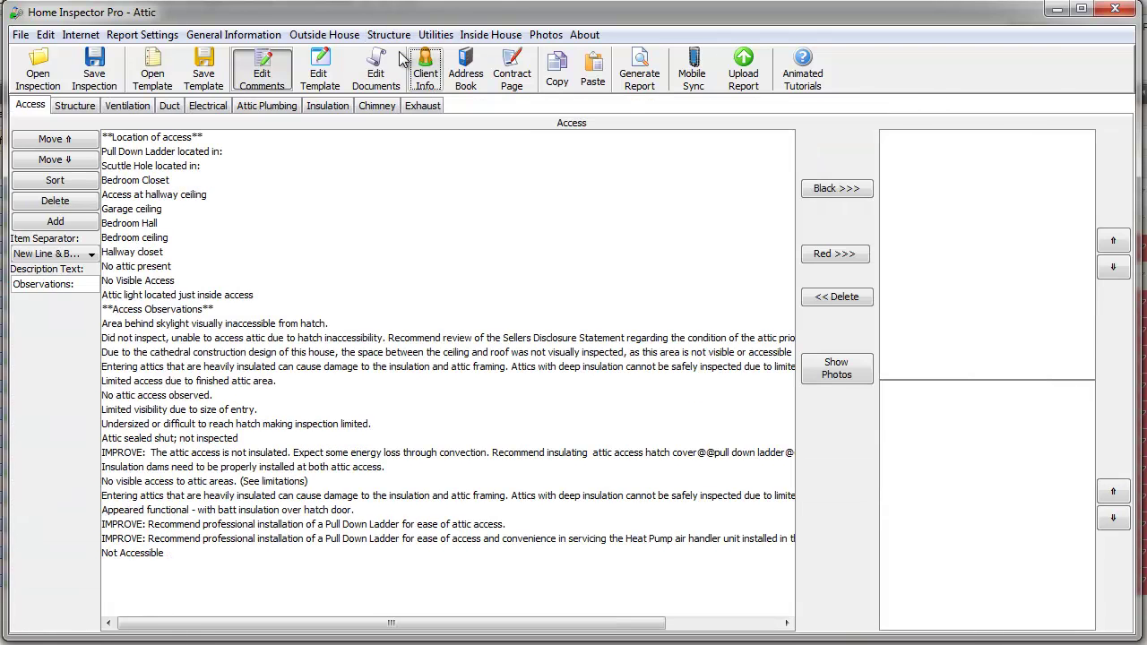
{"action": "left_click", "coordinate": [323, 109]}
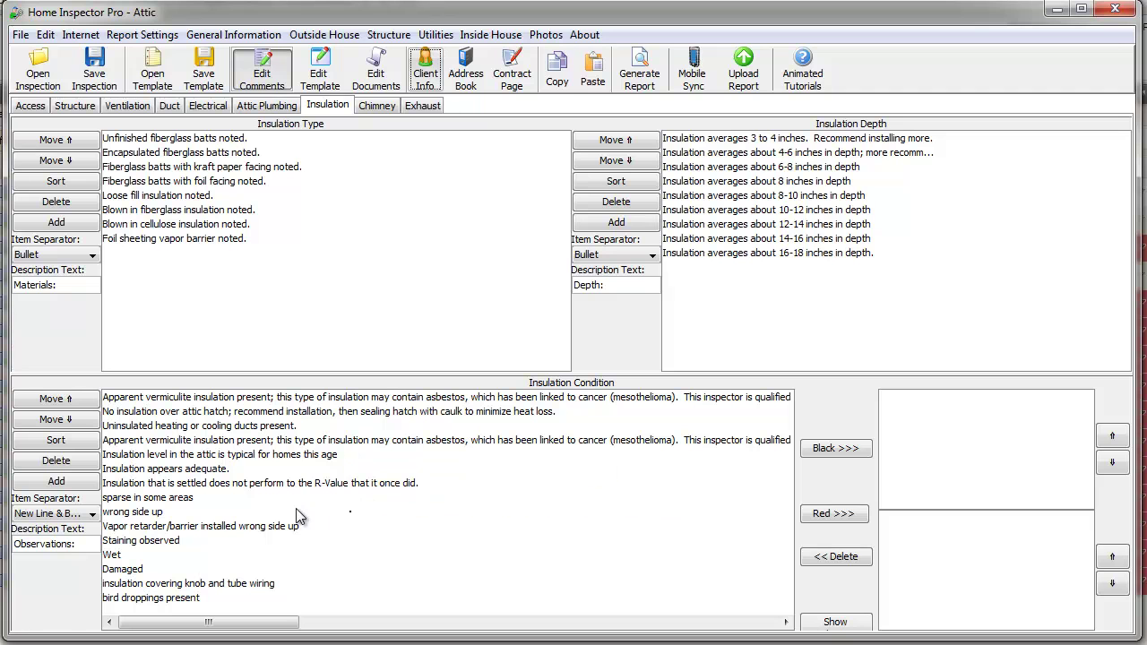
{"action": "left_click", "coordinate": [257, 414]}
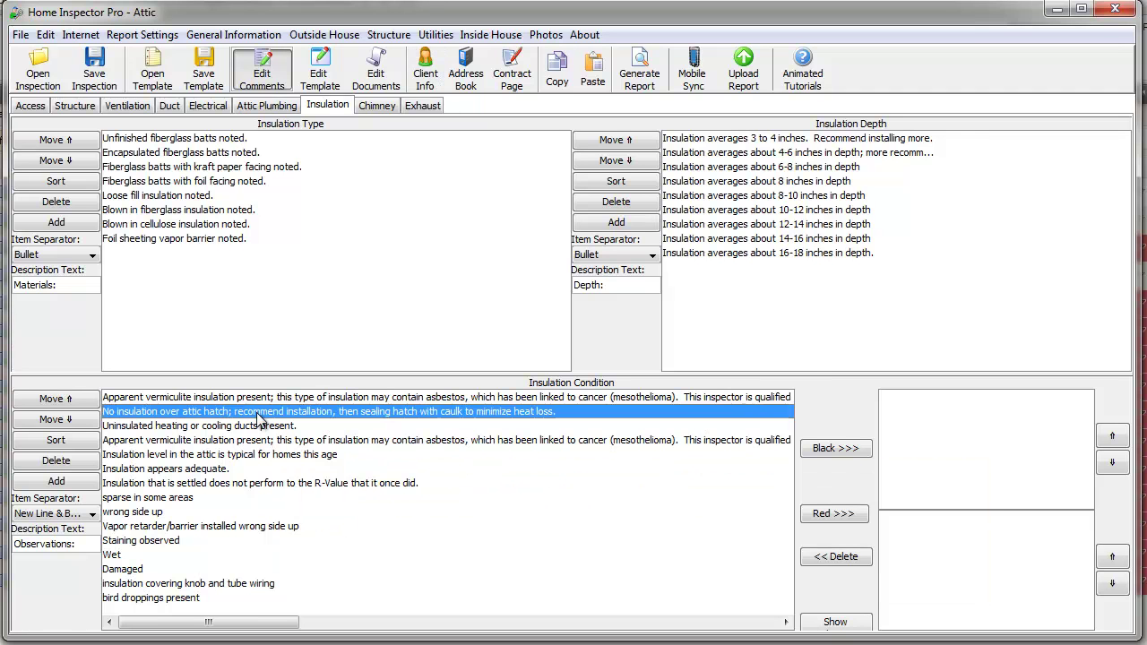
{"action": "double_click", "coordinate": [257, 416]}
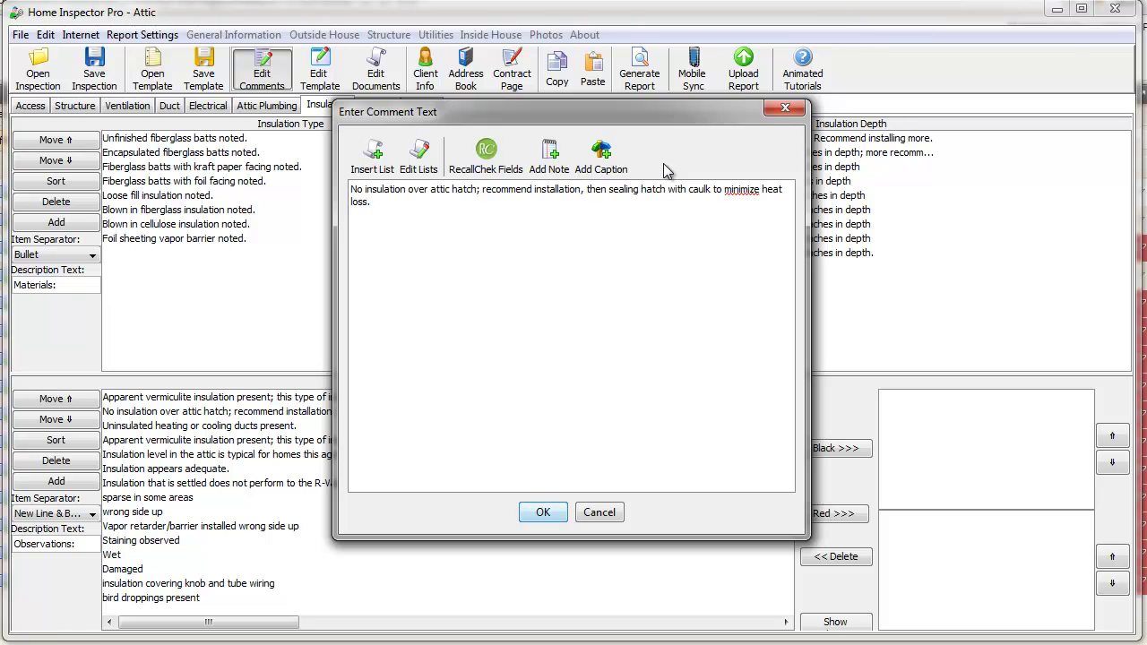
{"action": "left_click", "coordinate": [602, 515]}
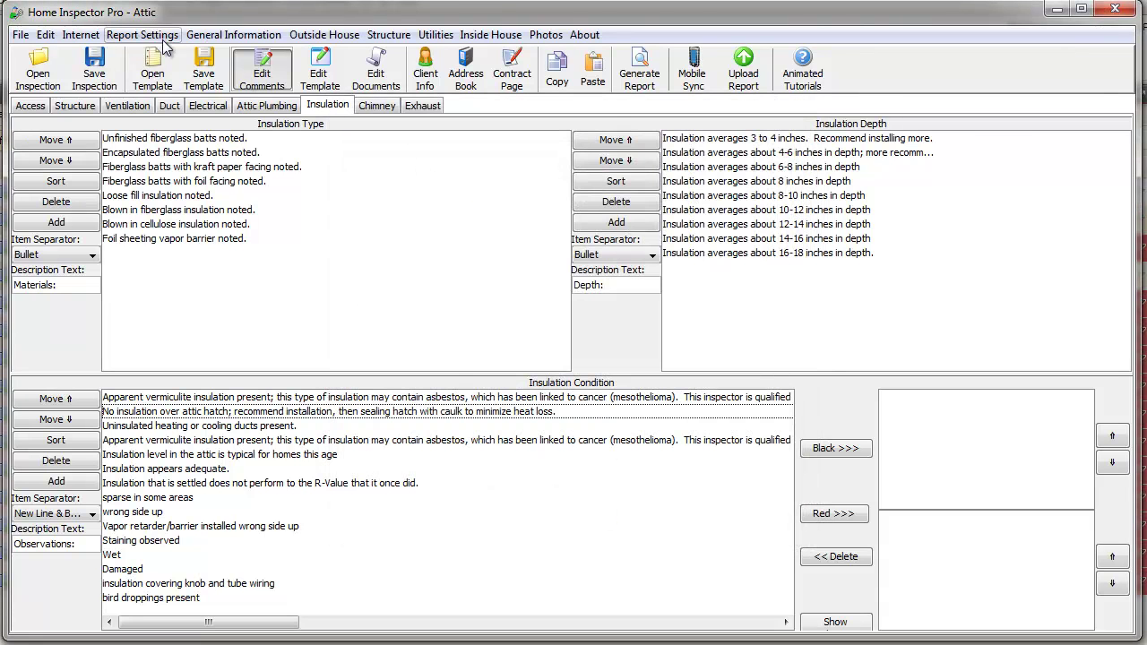
Open Report Settings > Formatting and show the Advanced Color Options page.
{"action": "left_click", "coordinate": [163, 42]}
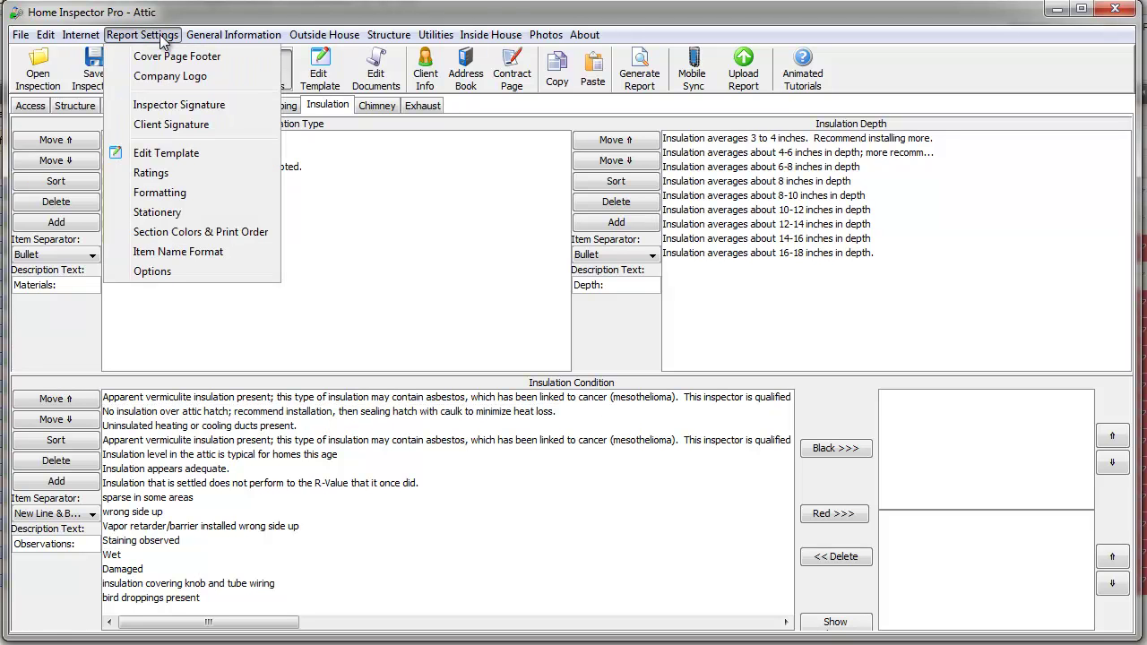
{"action": "left_click", "coordinate": [164, 192]}
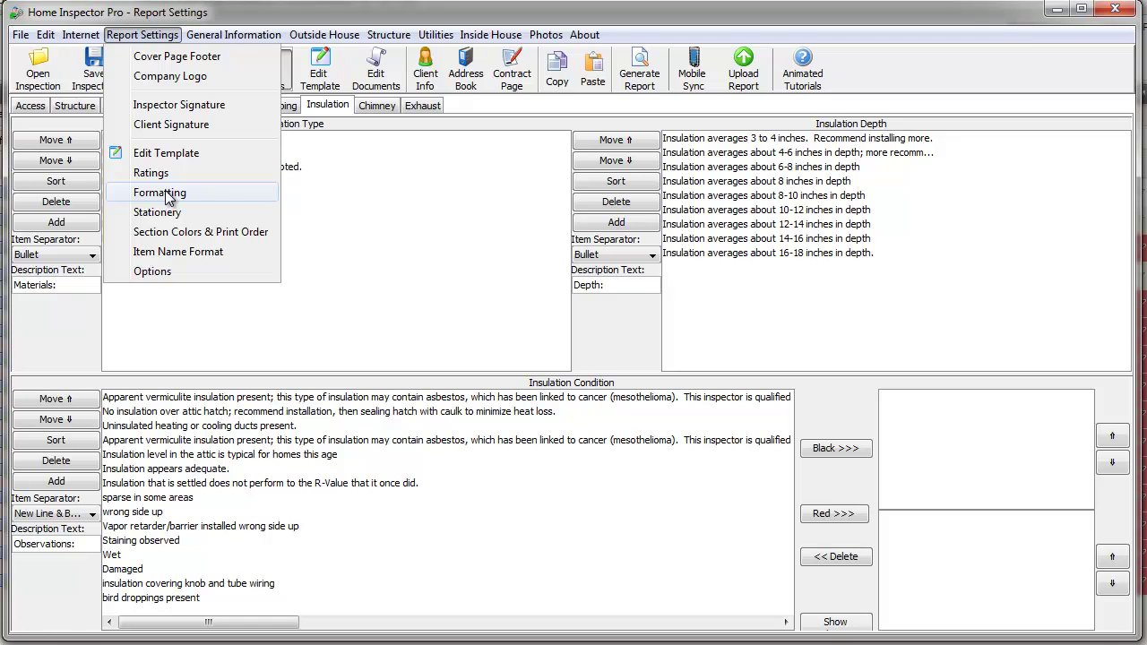
{"action": "left_click", "coordinate": [167, 195]}
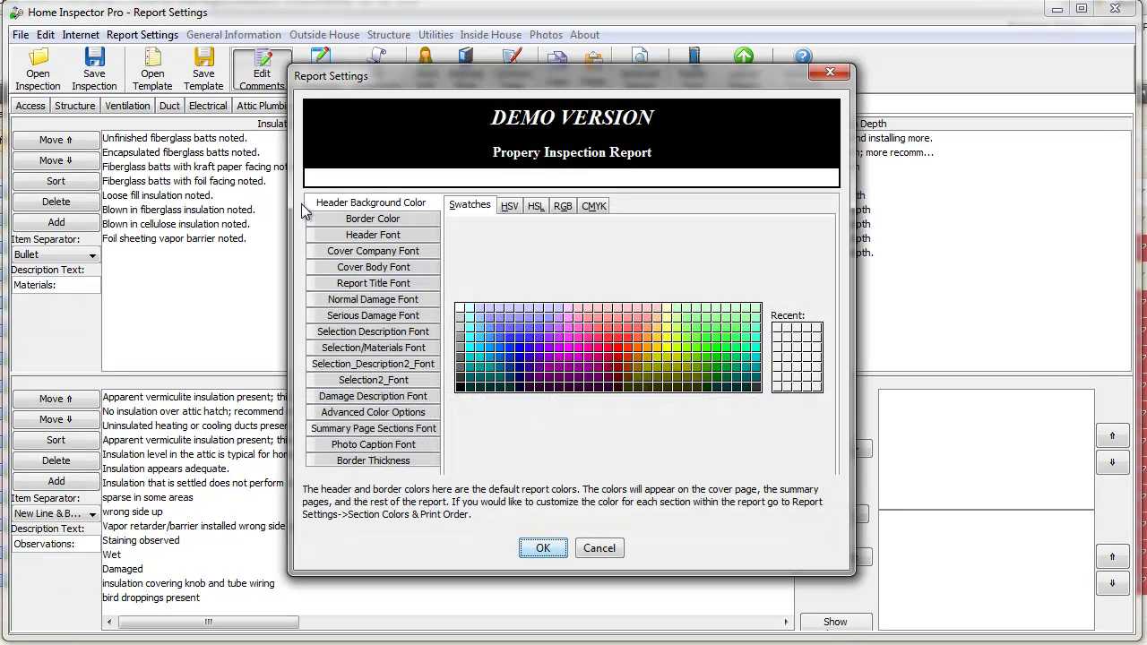
{"action": "left_click", "coordinate": [361, 414]}
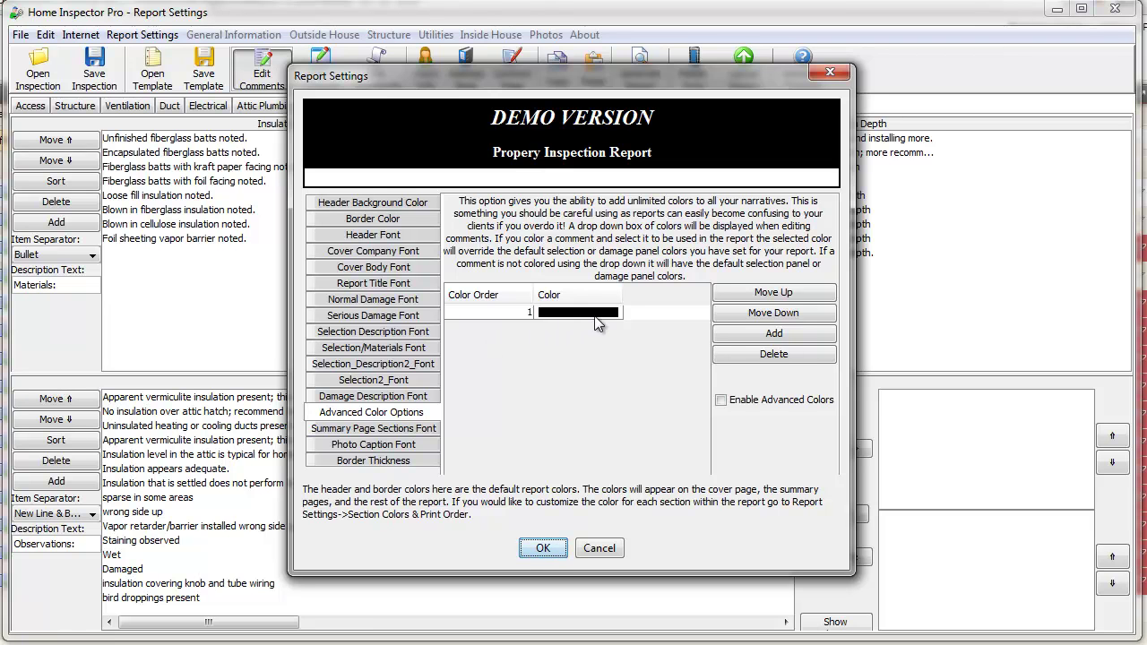
Add blue and then green as narrative colours after black.
{"action": "left_click", "coordinate": [738, 334]}
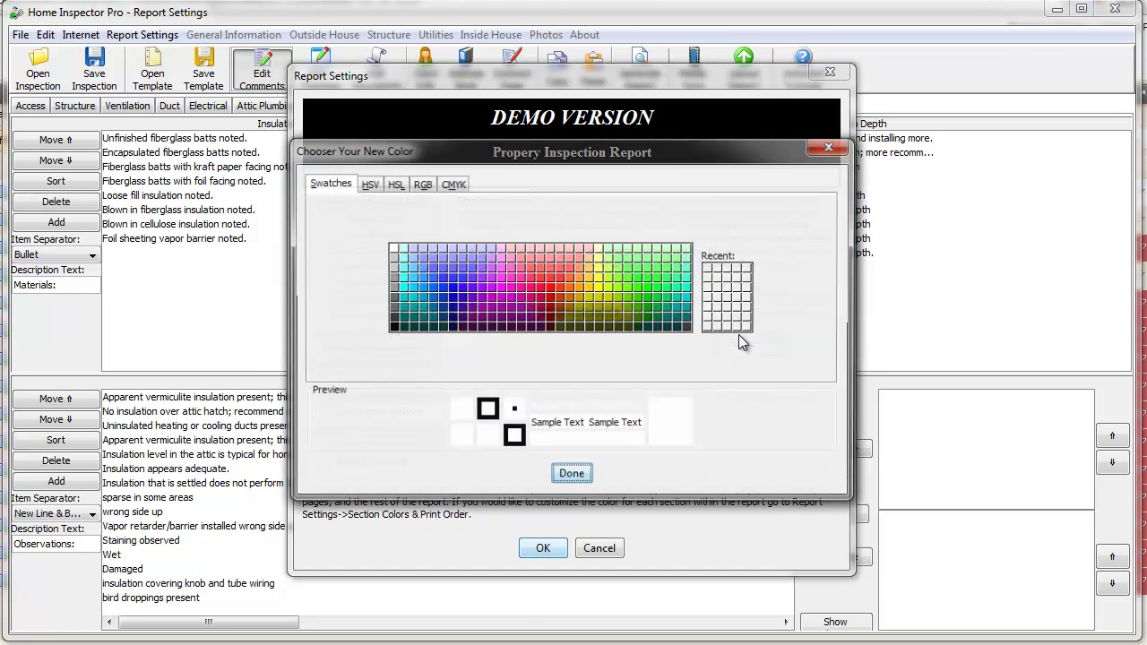
{"action": "left_click", "coordinate": [453, 301]}
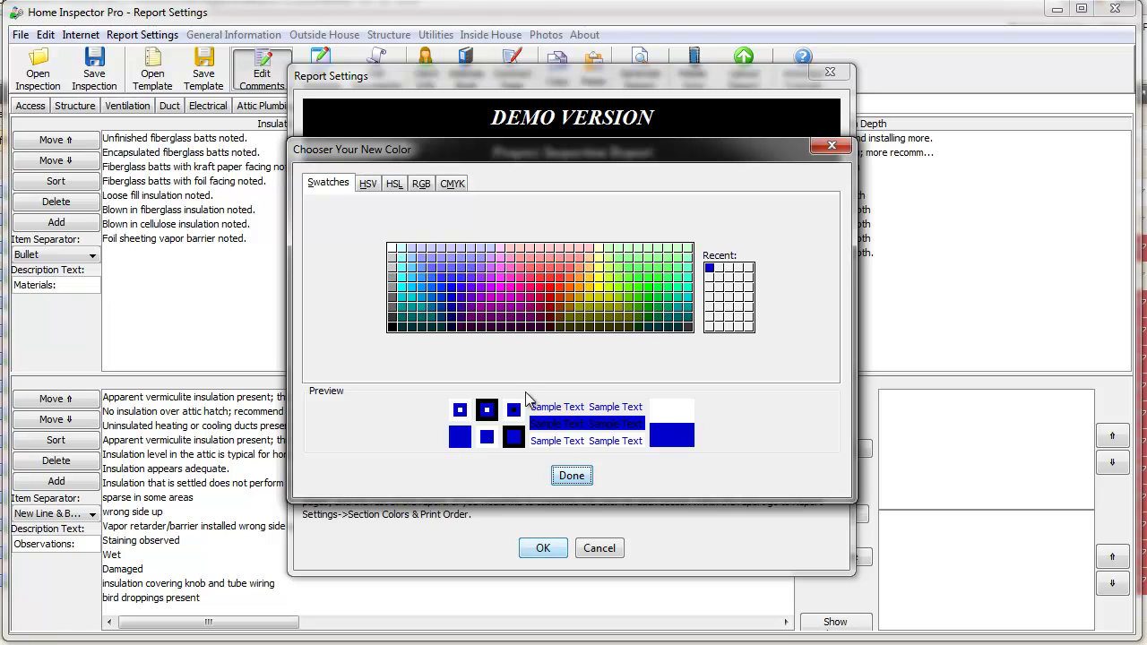
{"action": "left_click", "coordinate": [562, 477]}
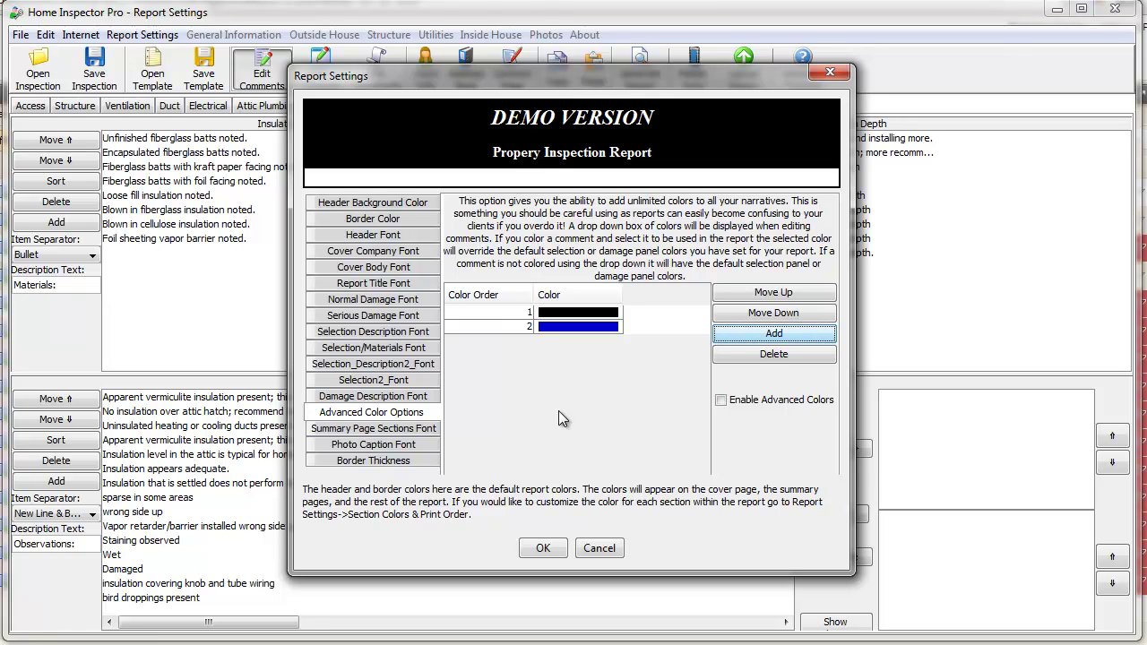
{"action": "left_click", "coordinate": [738, 337]}
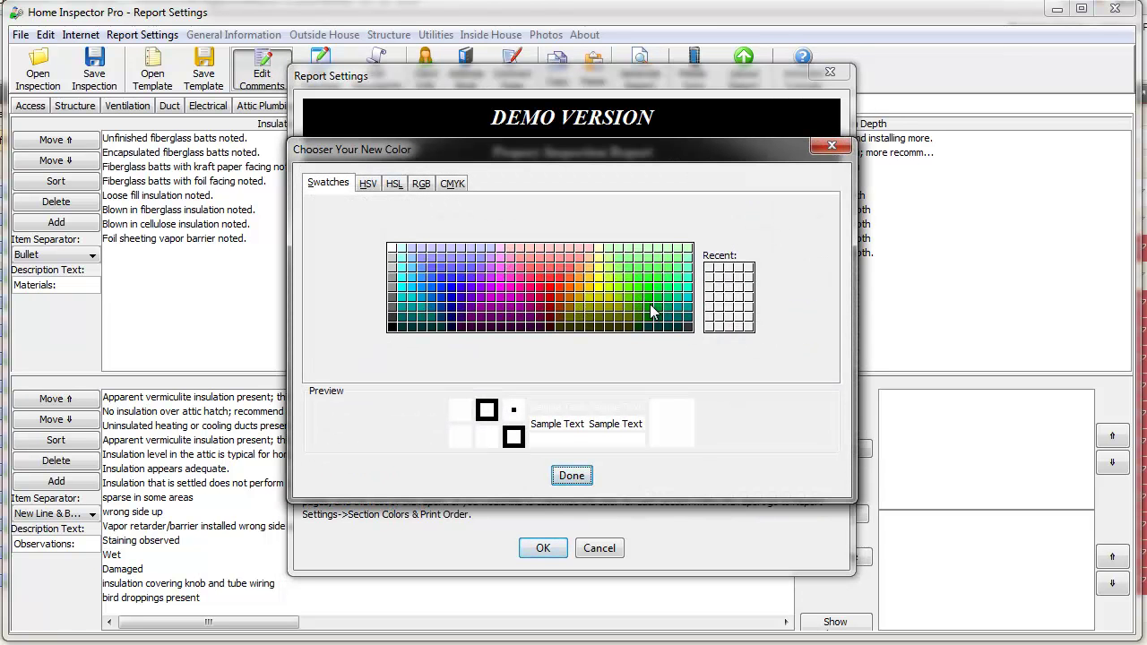
{"action": "left_click", "coordinate": [651, 309]}
{"action": "left_click", "coordinate": [581, 475]}
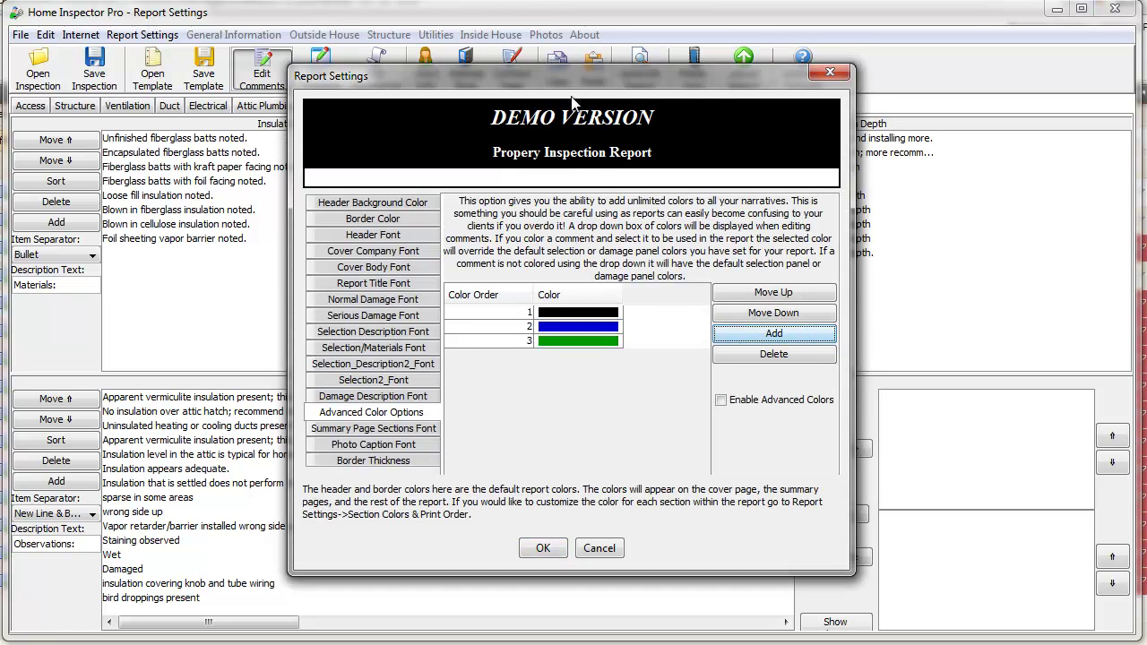
Tick Enable Advanced Colors and apply the settings with OK.
{"action": "left_click_drag", "start_coordinate": [572, 78], "coordinate": [476, 64]}
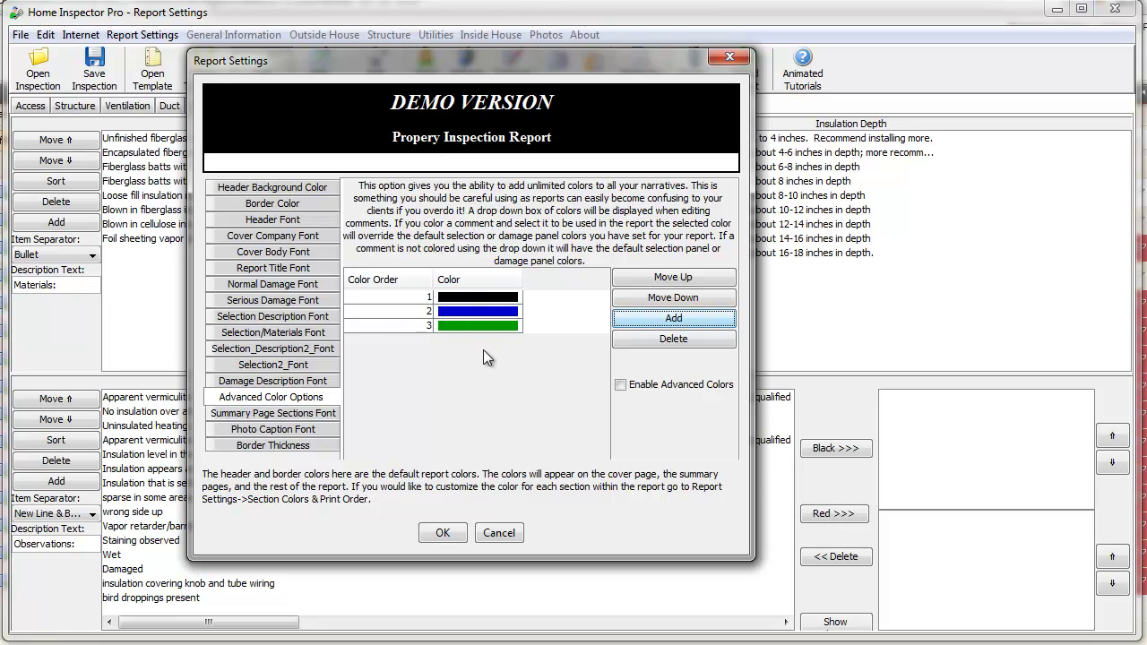
{"action": "left_click", "coordinate": [622, 385]}
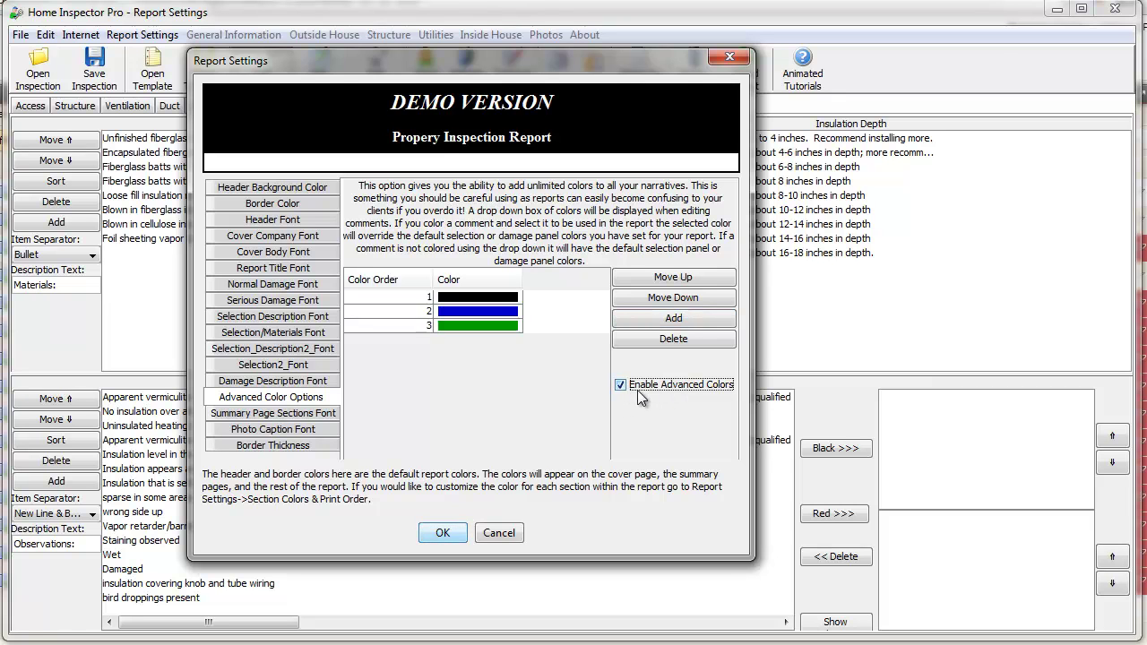
{"action": "left_click", "coordinate": [443, 532]}
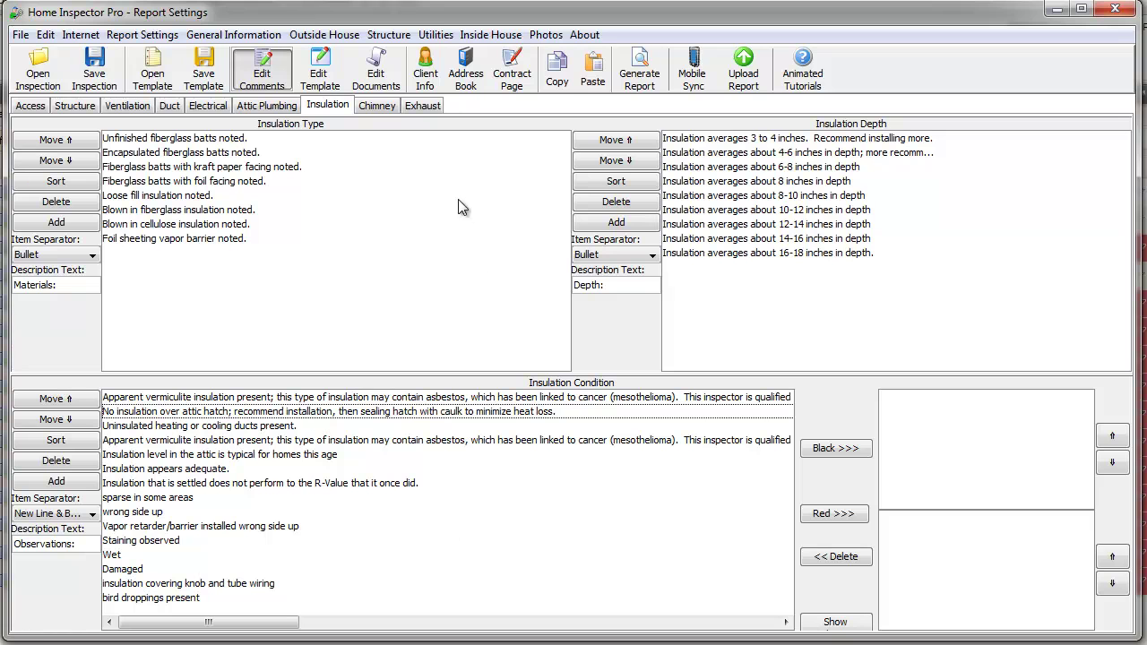
In Kitchen Dishwasher comments, make the 'did not operate when tested' comment blue.
{"action": "left_click", "coordinate": [470, 36]}
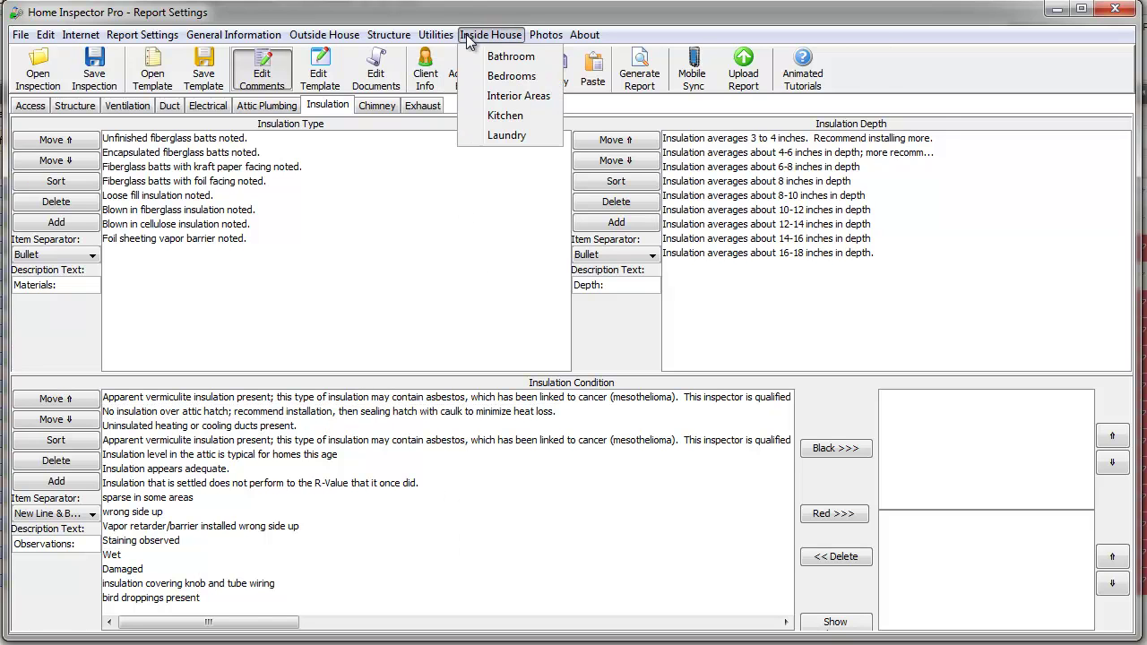
{"action": "left_click", "coordinate": [480, 112]}
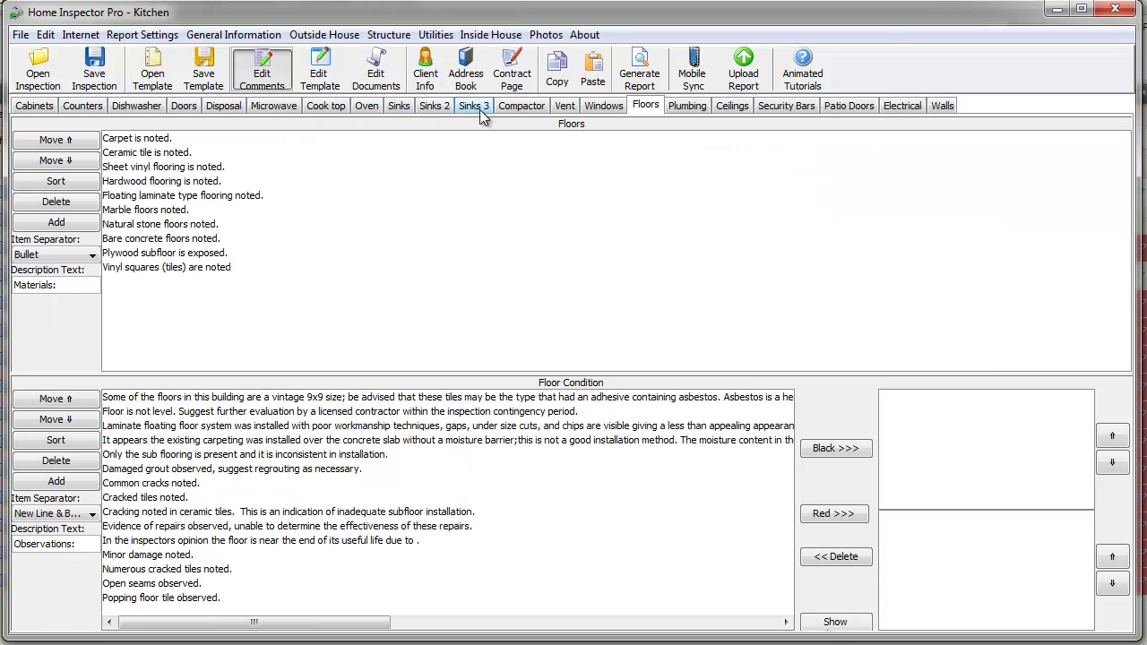
{"action": "left_click", "coordinate": [146, 106]}
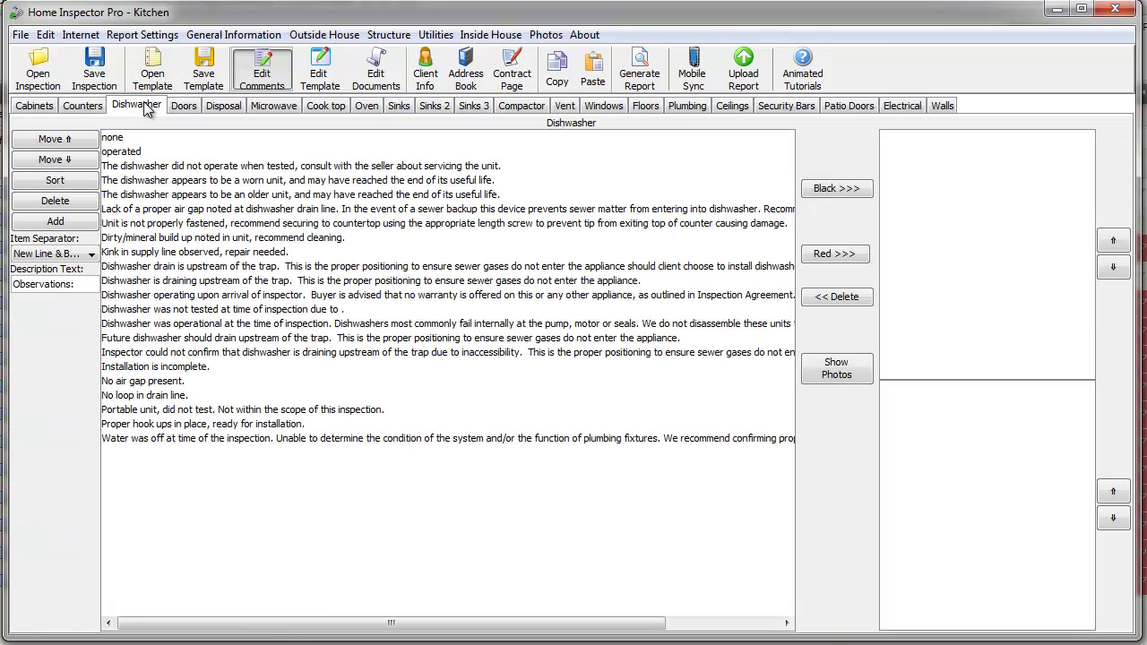
{"action": "double_click", "coordinate": [190, 172]}
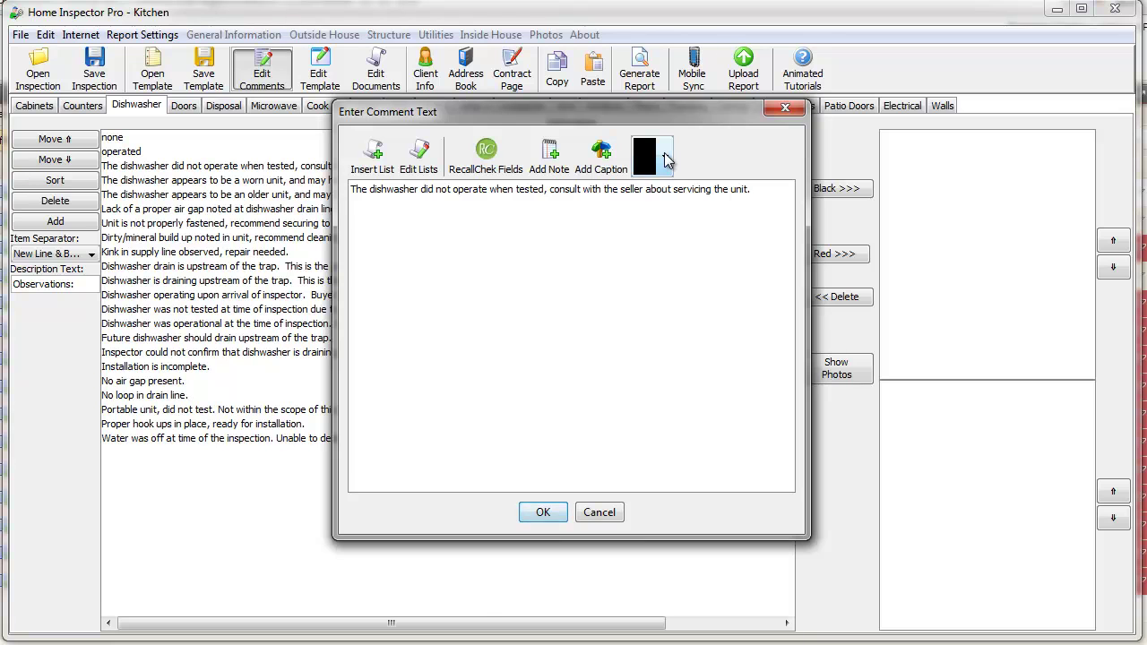
{"action": "left_click", "coordinate": [665, 159]}
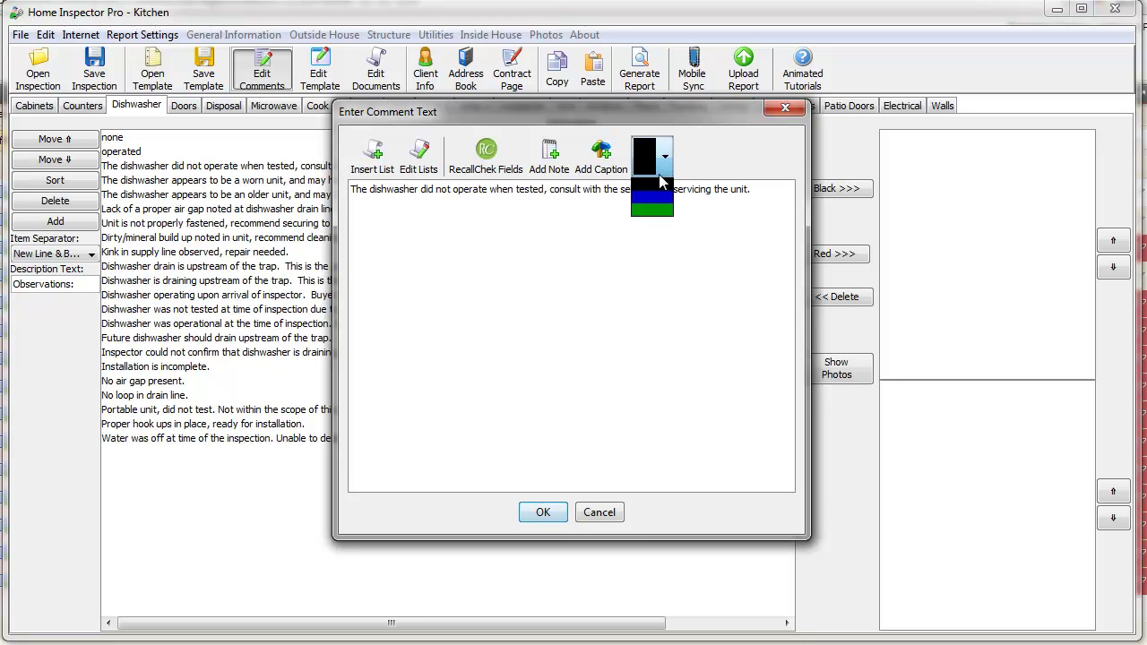
{"action": "left_click", "coordinate": [657, 197]}
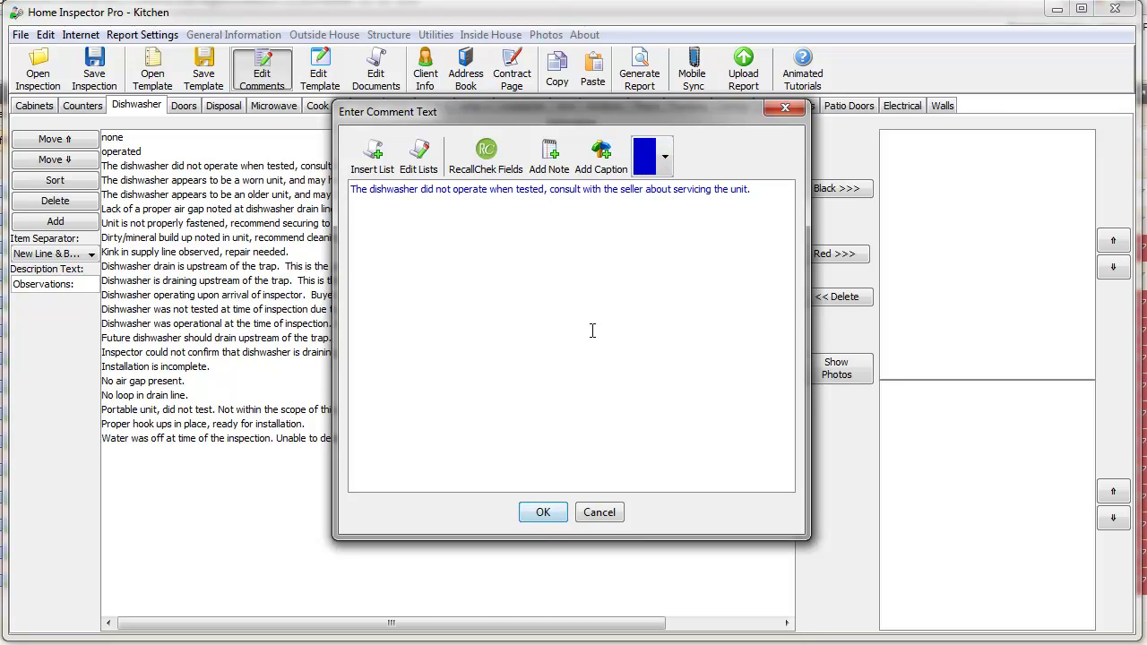
{"action": "left_click", "coordinate": [543, 511]}
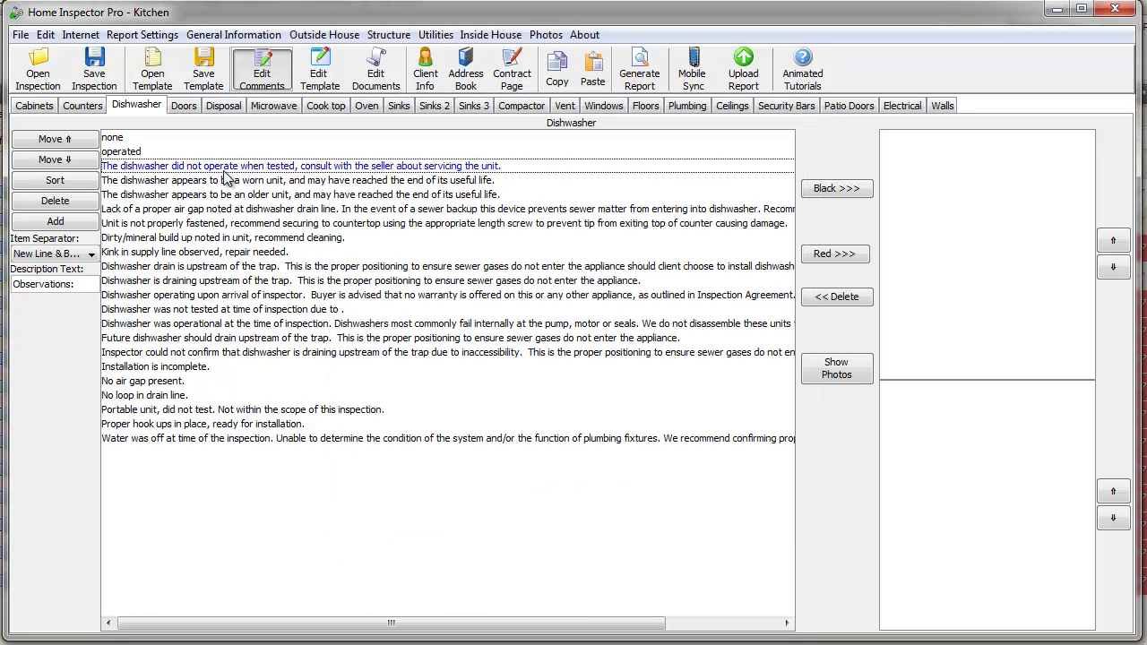
Make the 'lack of a proper air gap' comment blue as well.
{"action": "double_click", "coordinate": [224, 213]}
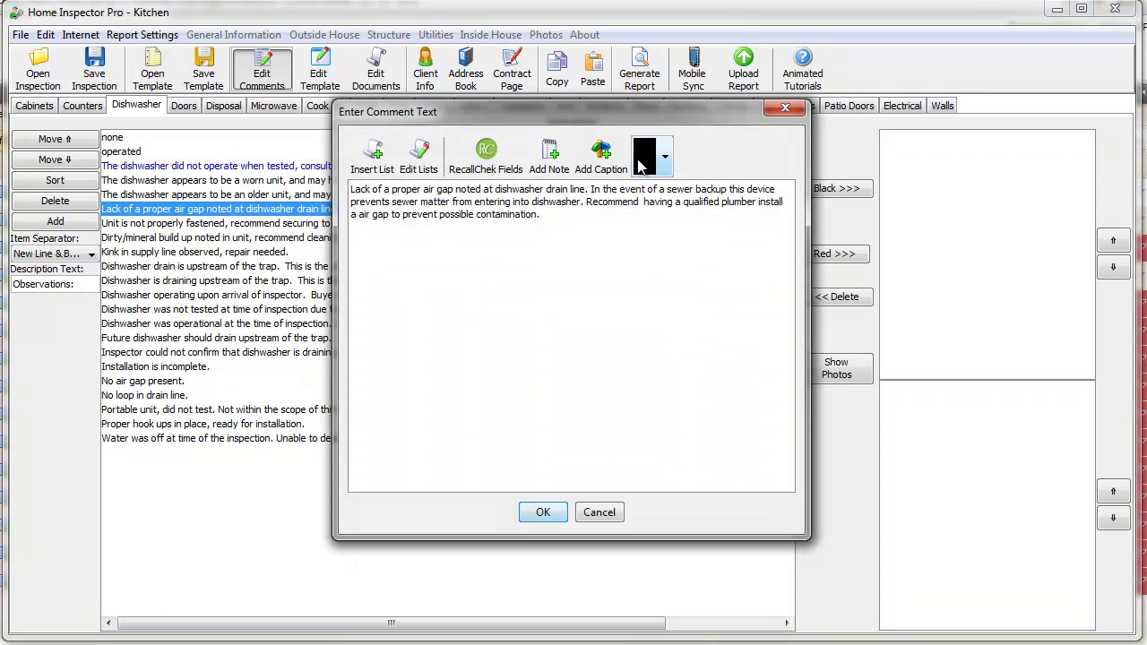
{"action": "left_click", "coordinate": [642, 164]}
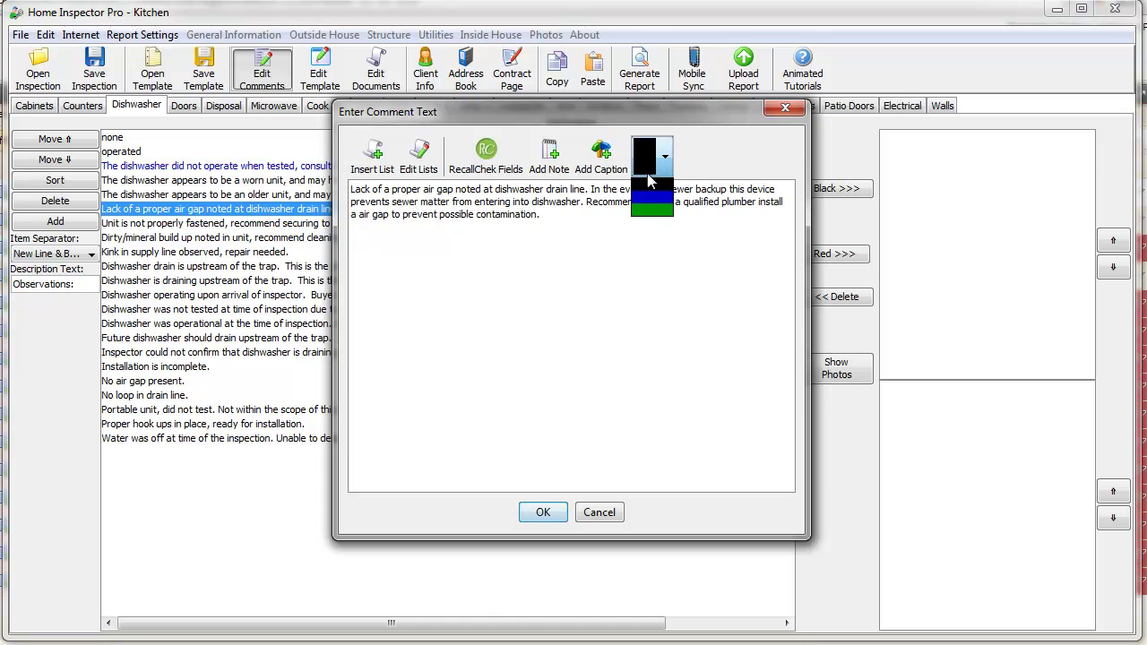
{"action": "left_click", "coordinate": [651, 199]}
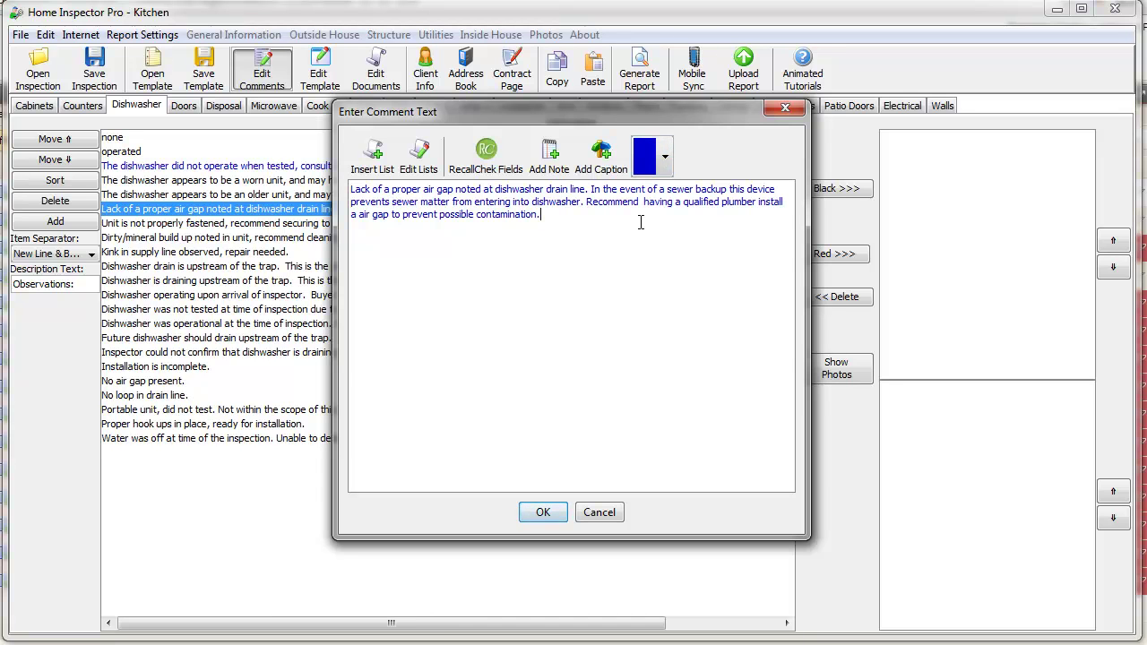
{"action": "left_click", "coordinate": [550, 516]}
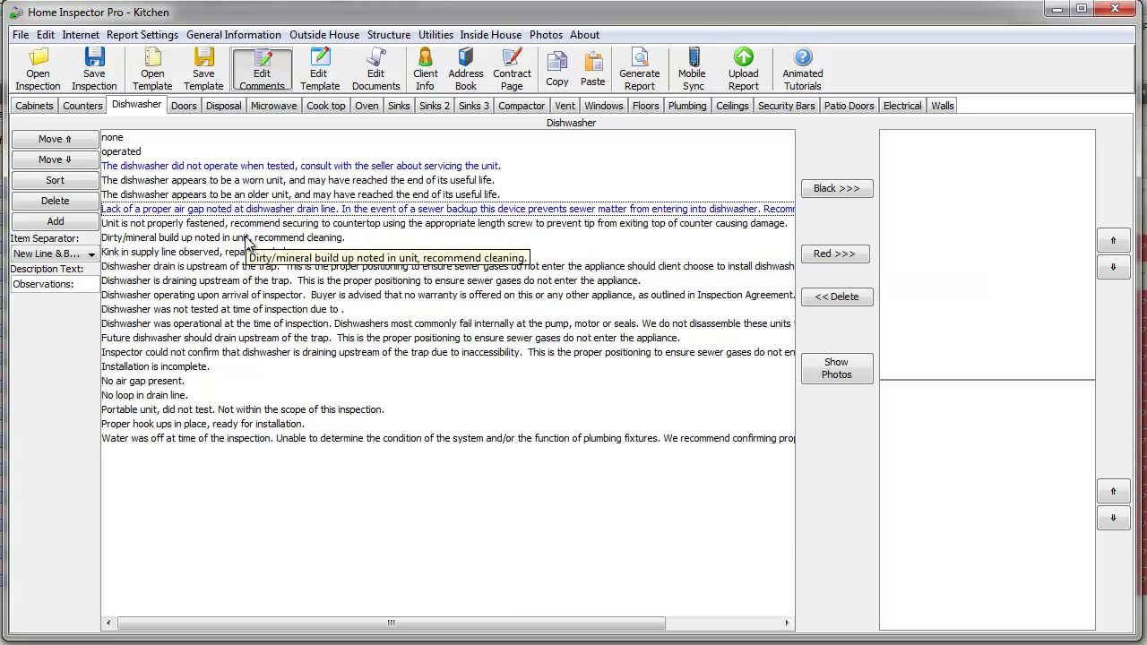
Add the did-not-operate, worn and older-unit comments to the red summary list.
{"action": "left_click", "coordinate": [356, 252]}
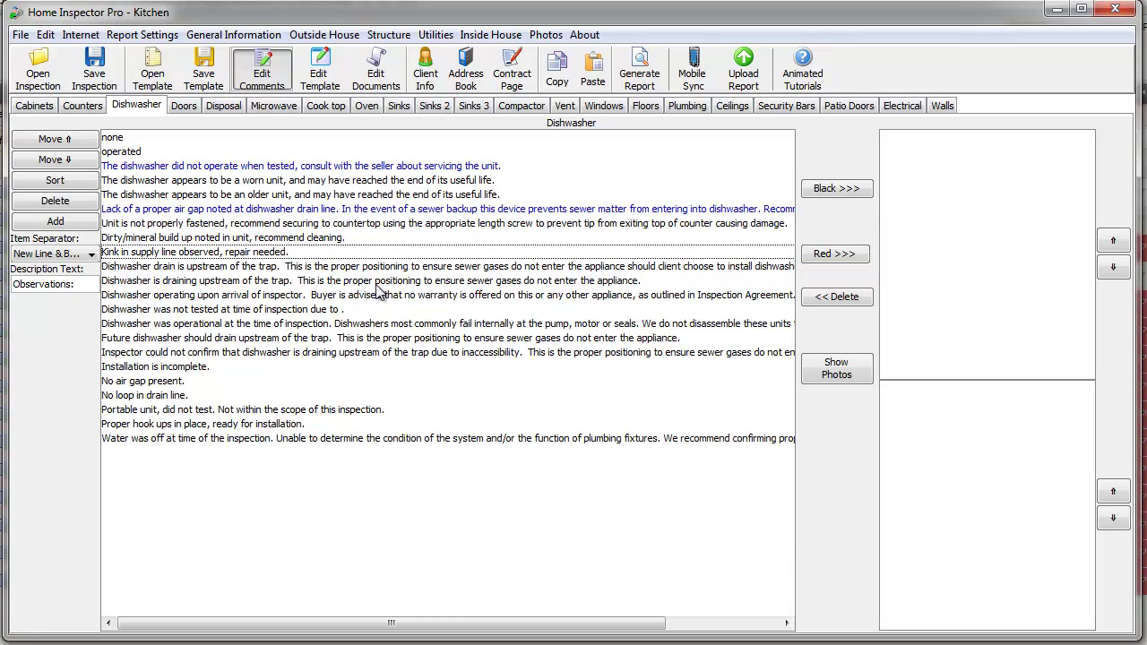
{"action": "left_click", "coordinate": [357, 167]}
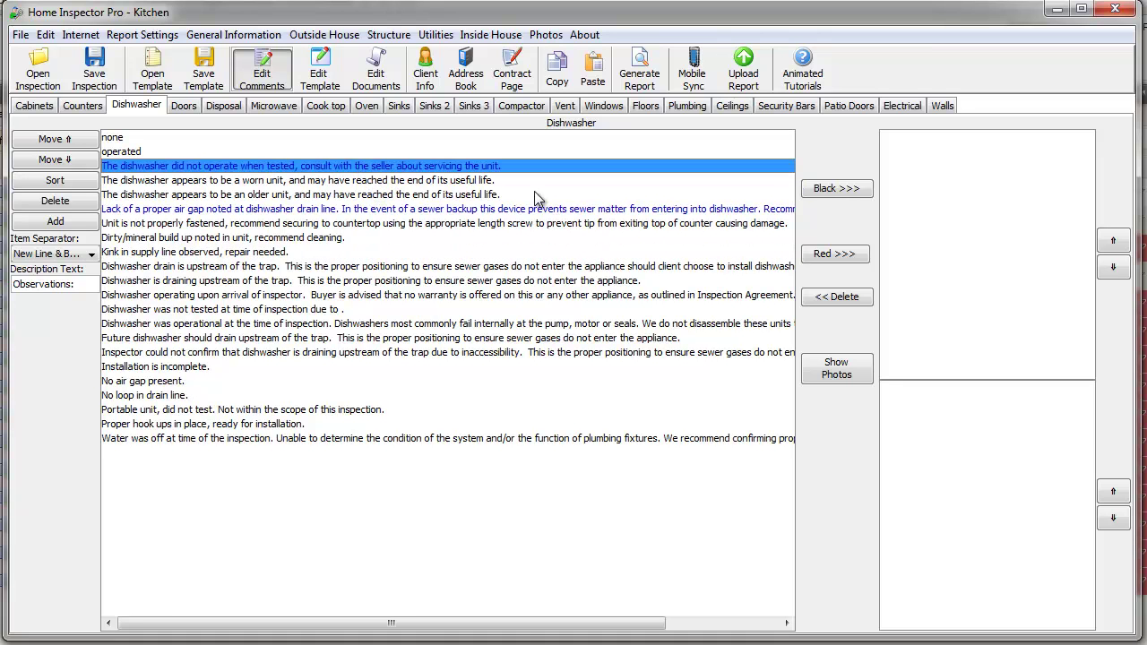
{"action": "left_click", "coordinate": [825, 257]}
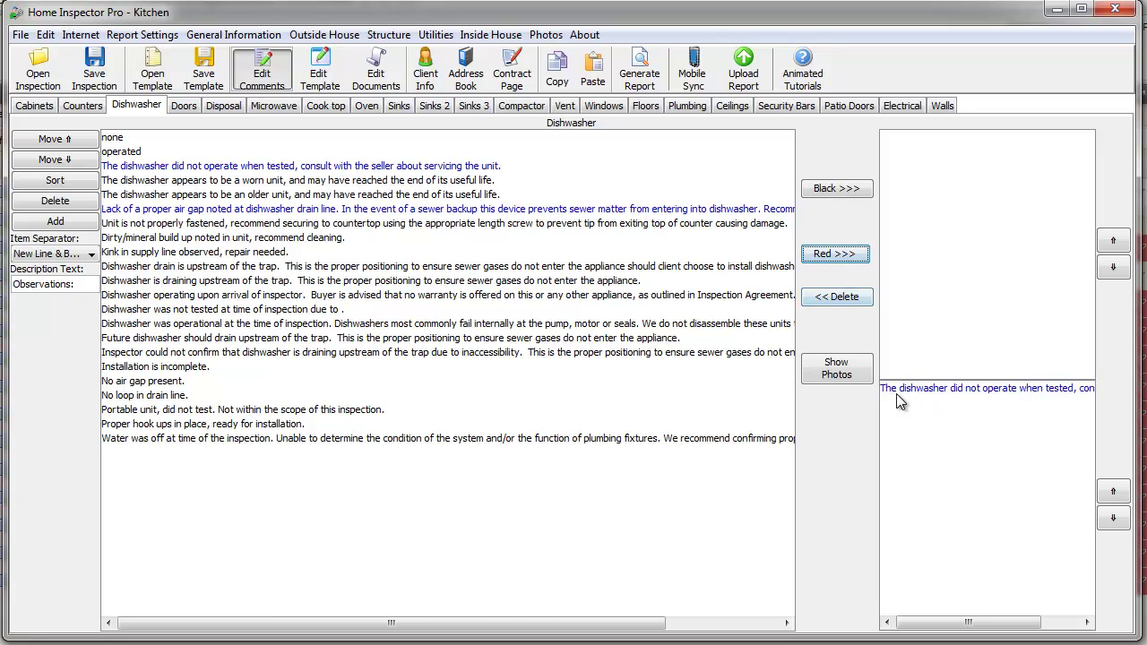
{"action": "left_click", "coordinate": [482, 182]}
{"action": "left_click", "coordinate": [484, 195], "text": "shift"}
{"action": "left_click", "coordinate": [833, 256]}
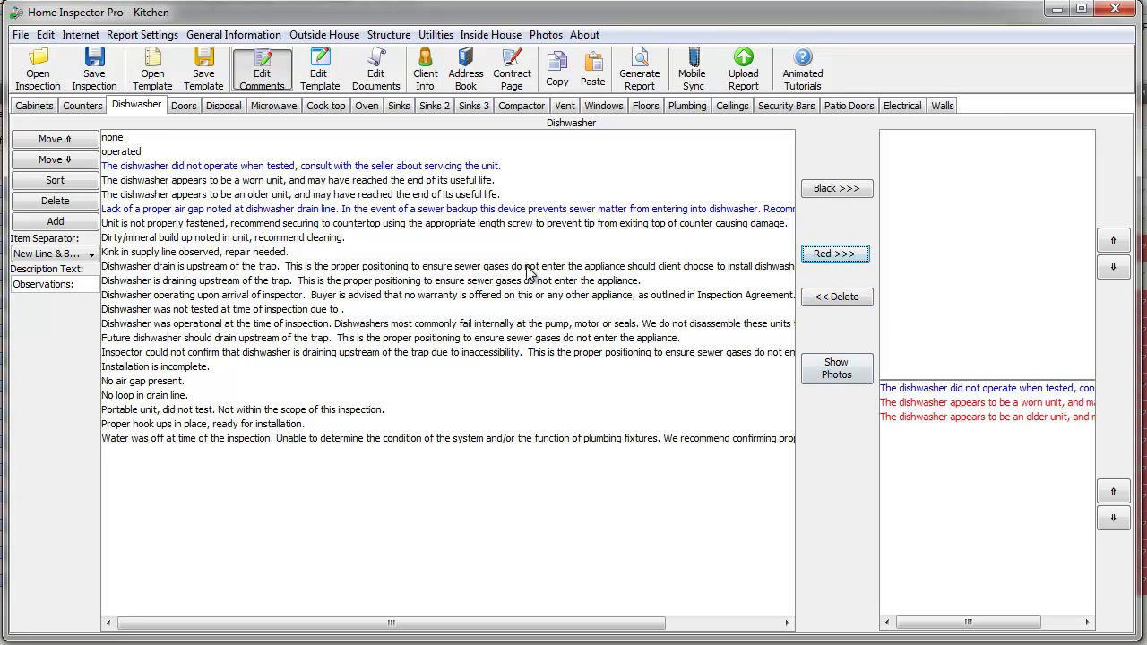
Add the drain-upstream comment to the red list and the air-gap comment to black.
{"action": "left_click", "coordinate": [455, 270]}
{"action": "left_click", "coordinate": [828, 255]}
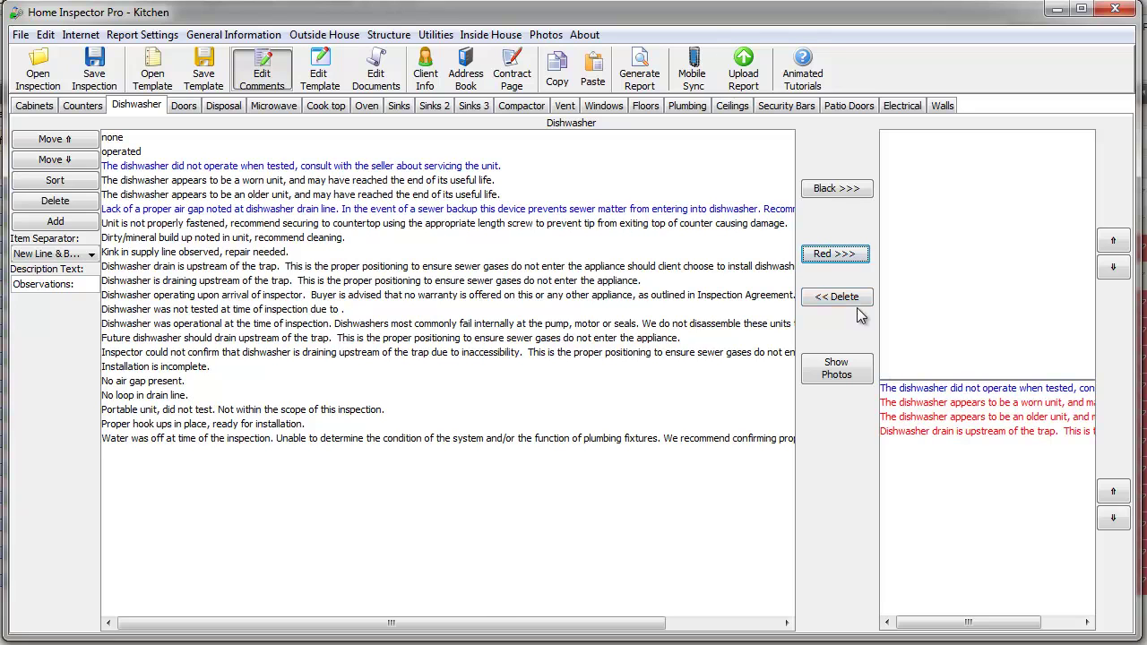
{"action": "left_click", "coordinate": [477, 212]}
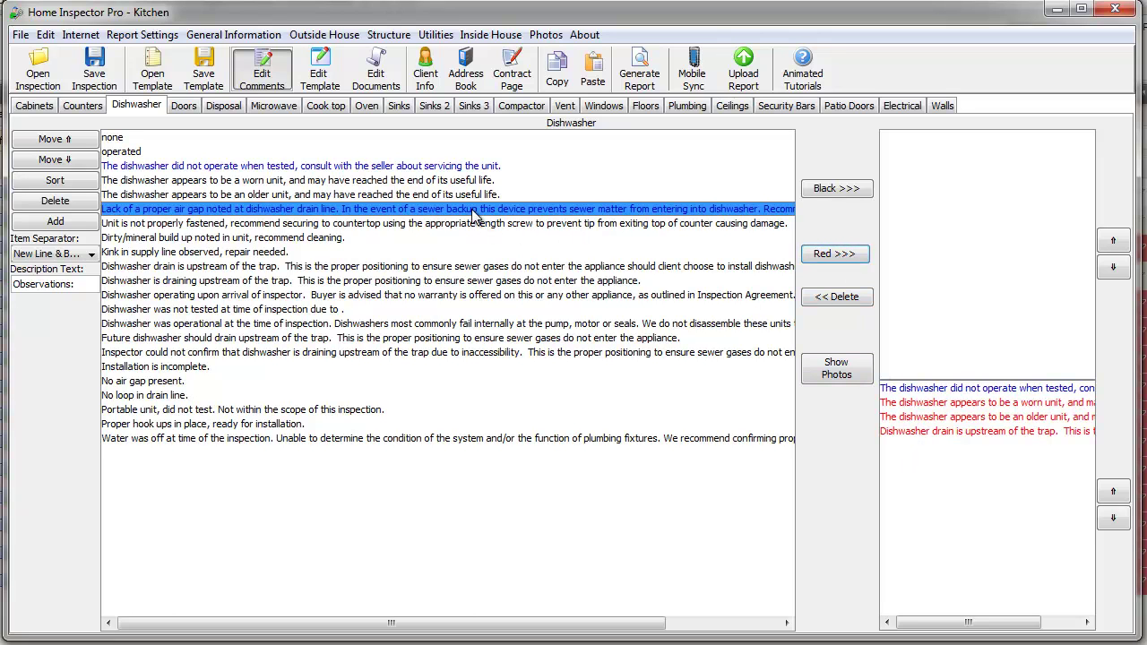
{"action": "left_click", "coordinate": [821, 190]}
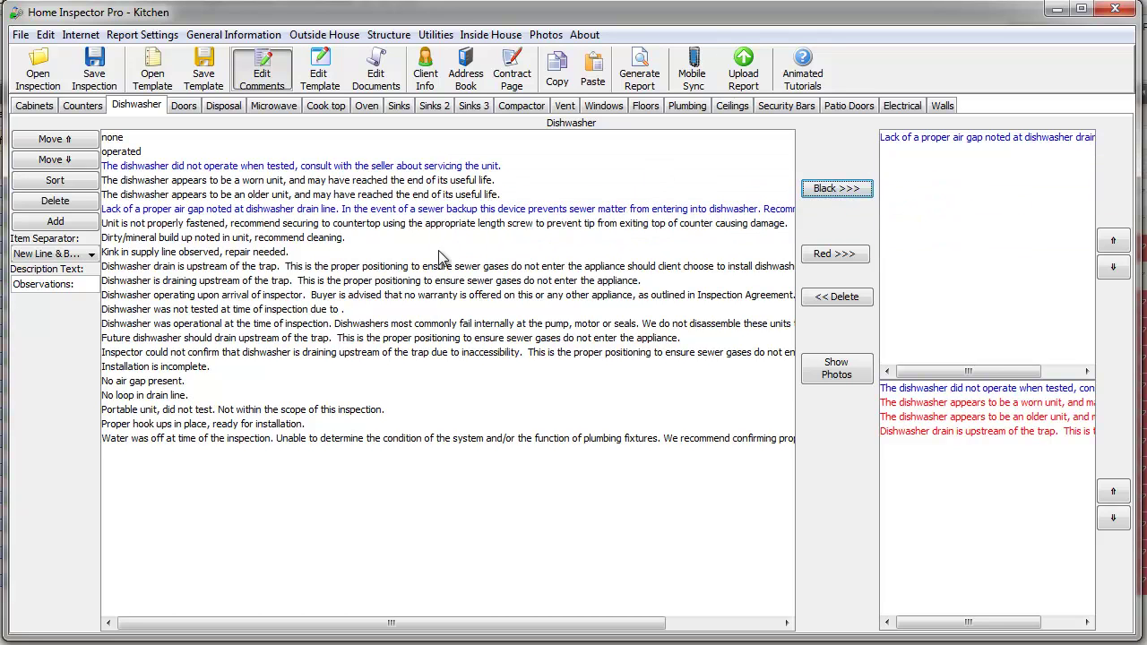
Make the drain-upstream and operating-upon-arrival comments green.
{"action": "left_click", "coordinate": [381, 267]}
{"action": "double_click", "coordinate": [380, 267]}
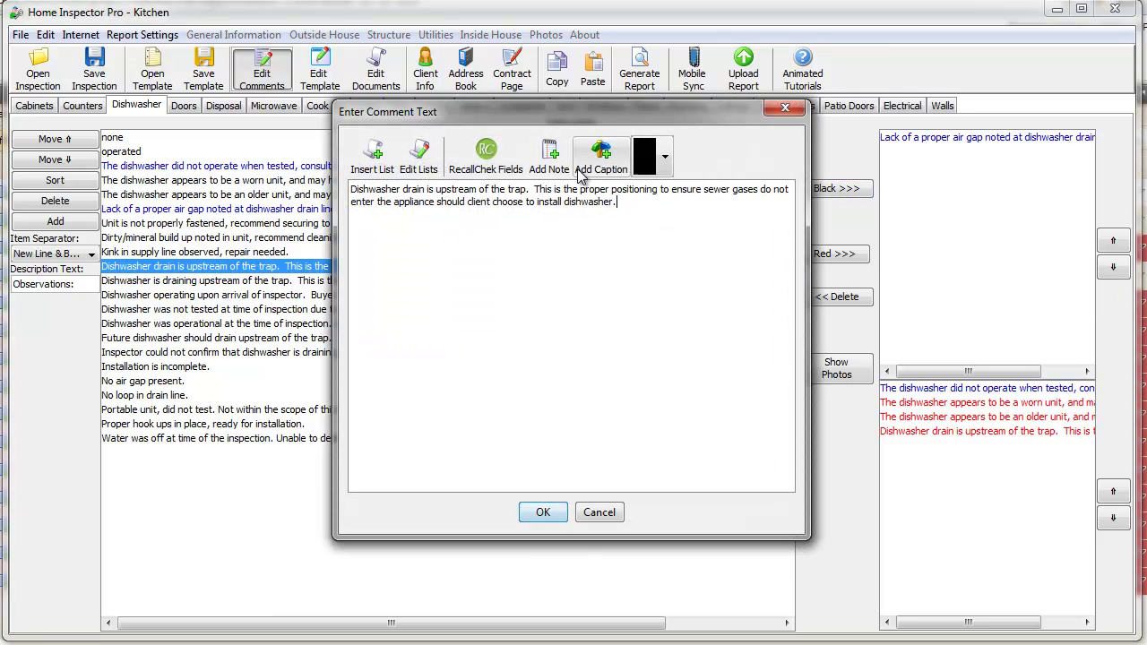
{"action": "left_click", "coordinate": [540, 511]}
{"action": "double_click", "coordinate": [336, 295]}
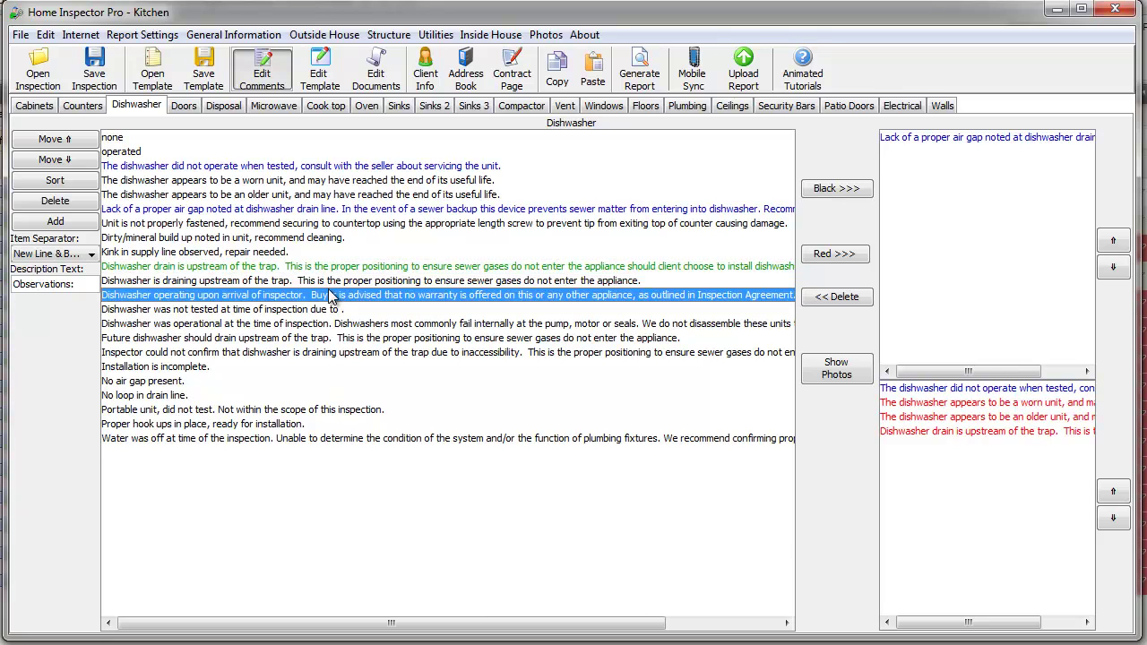
{"action": "left_click", "coordinate": [652, 157]}
{"action": "left_click", "coordinate": [652, 208]}
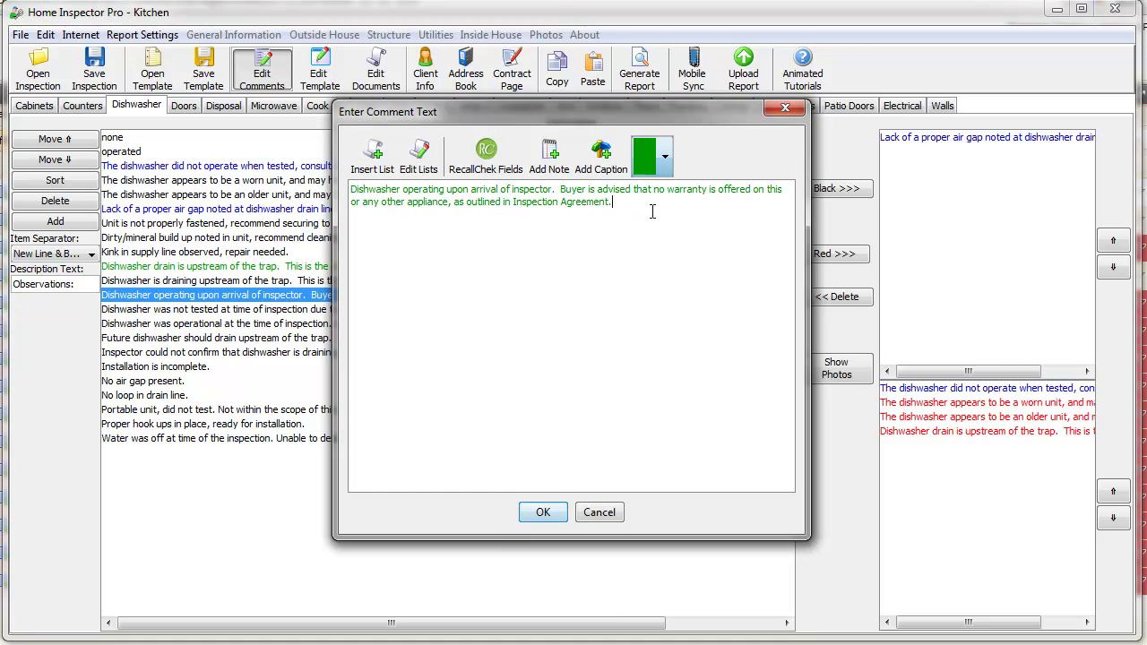
{"action": "left_click", "coordinate": [541, 512]}
Send the green drain-upstream comment to the red list and operating-upon-arrival to black.
{"action": "left_click", "coordinate": [423, 298]}
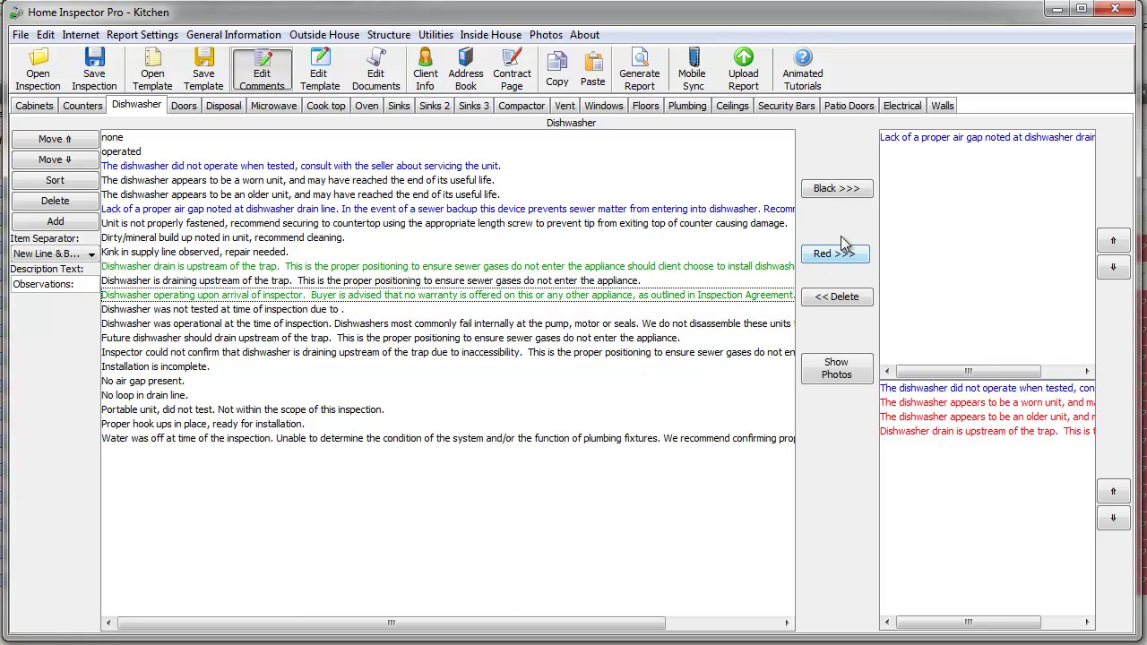
{"action": "left_click", "coordinate": [631, 269]}
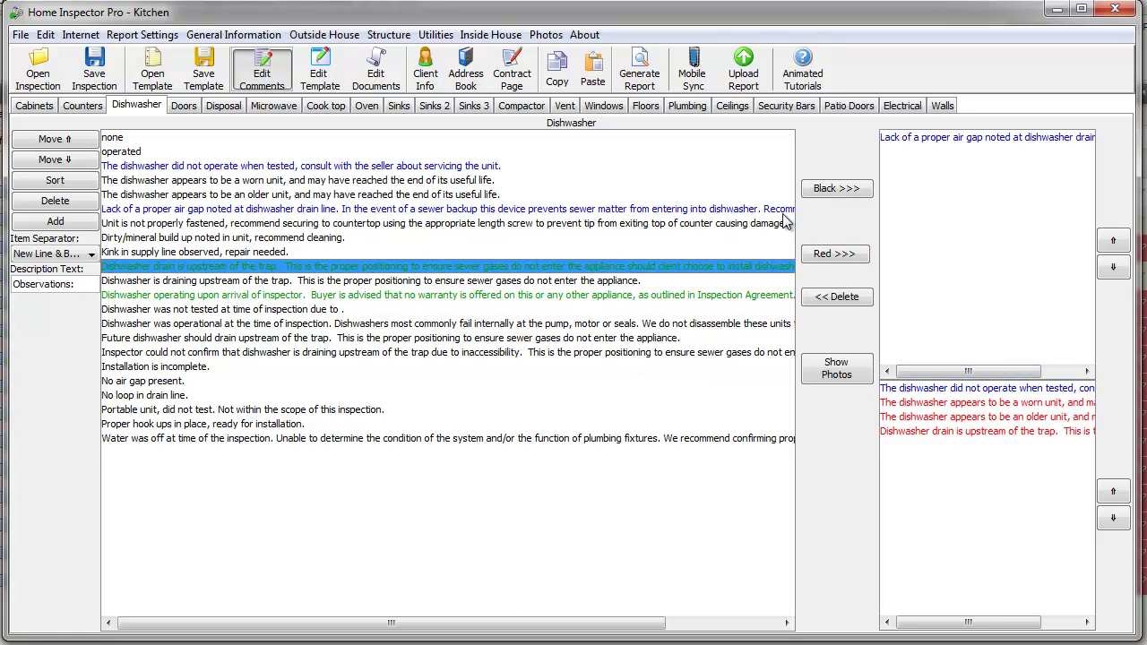
{"action": "left_click", "coordinate": [815, 254]}
{"action": "left_click", "coordinate": [731, 294]}
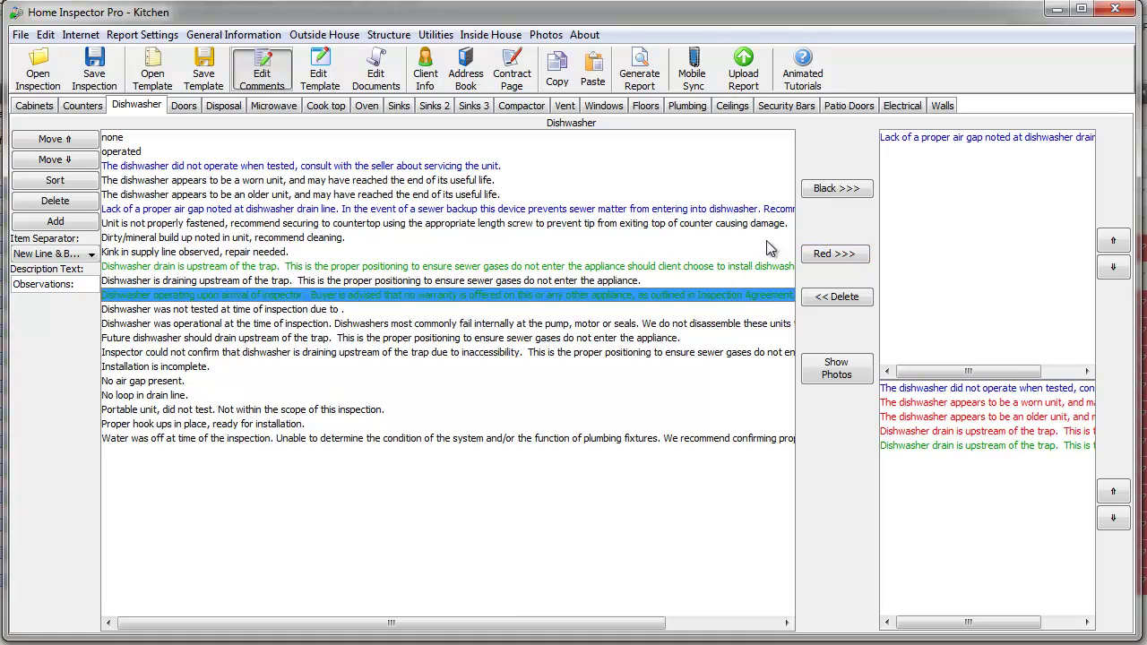
{"action": "left_click", "coordinate": [836, 188]}
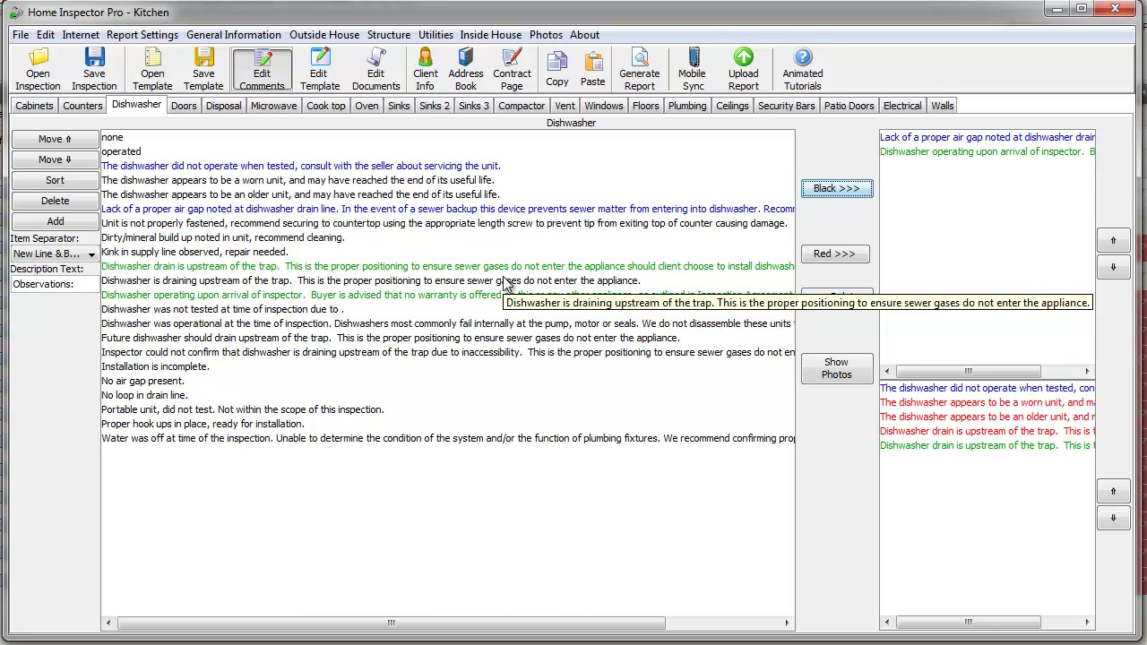
{"action": "double_click", "coordinate": [451, 294]}
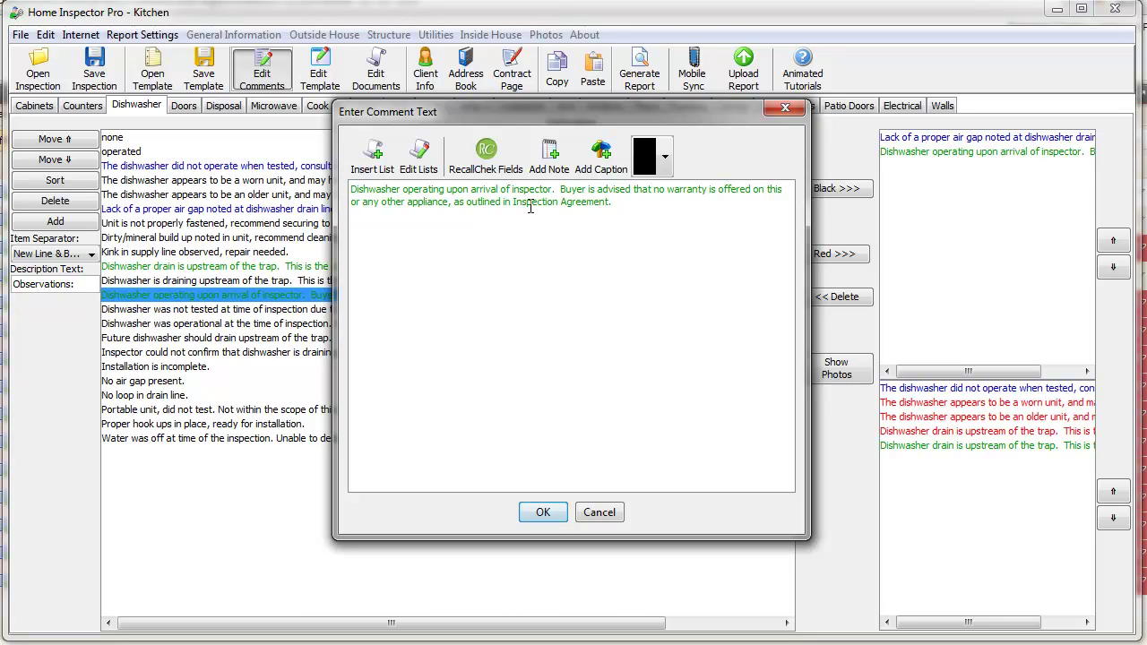
{"action": "left_click", "coordinate": [653, 160]}
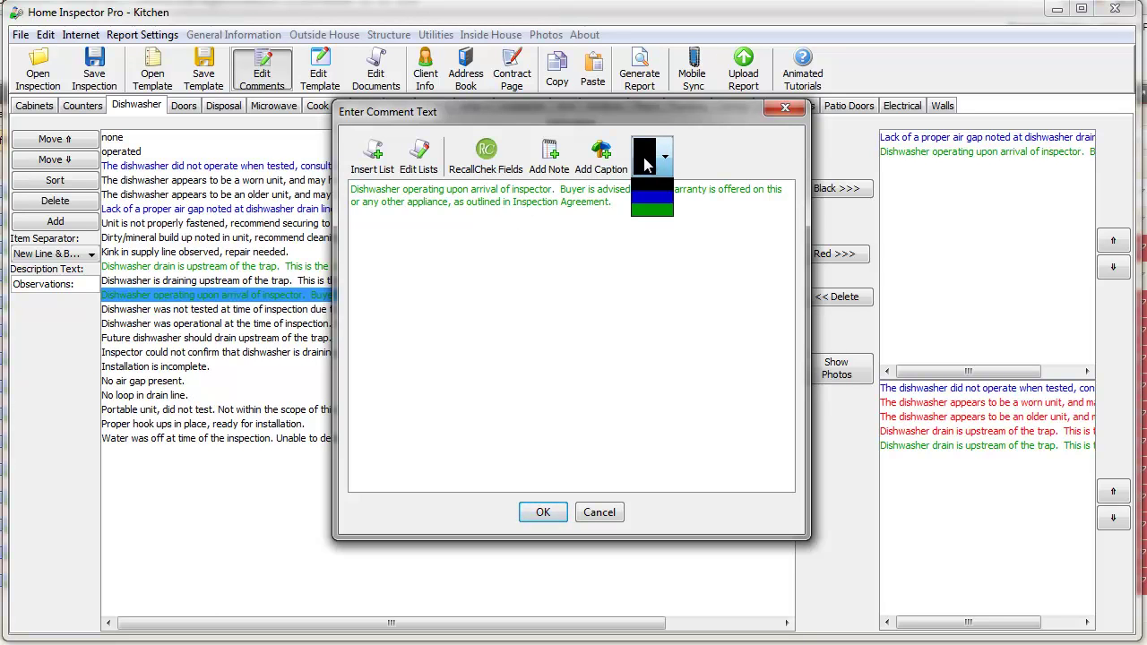
{"action": "left_click", "coordinate": [625, 211]}
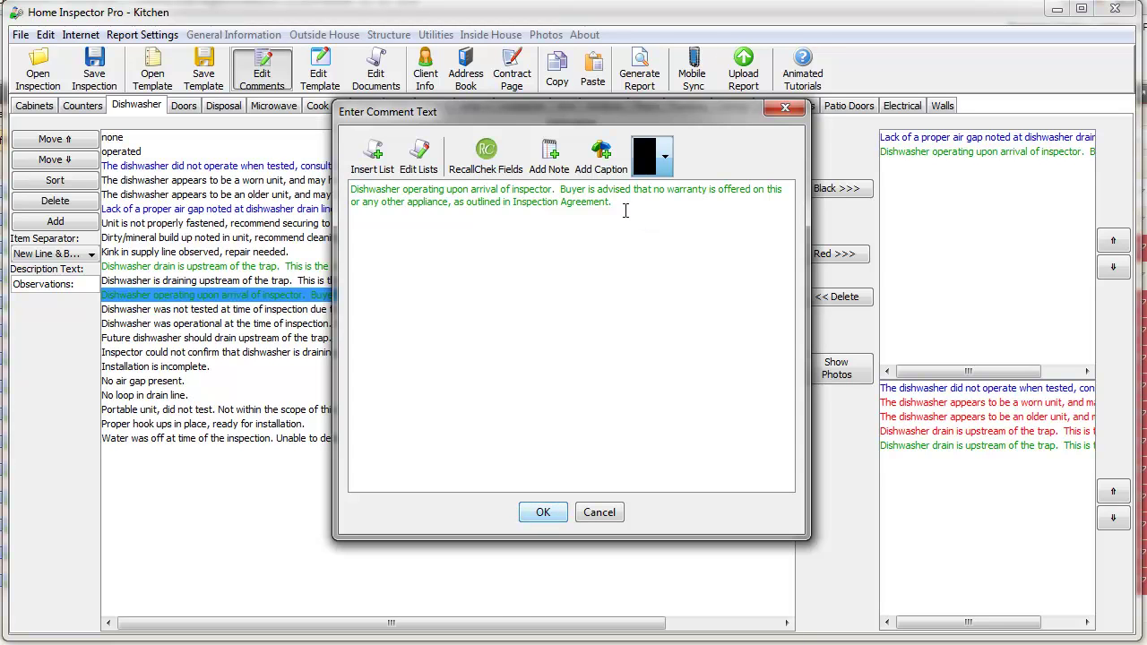
{"action": "left_click", "coordinate": [544, 513]}
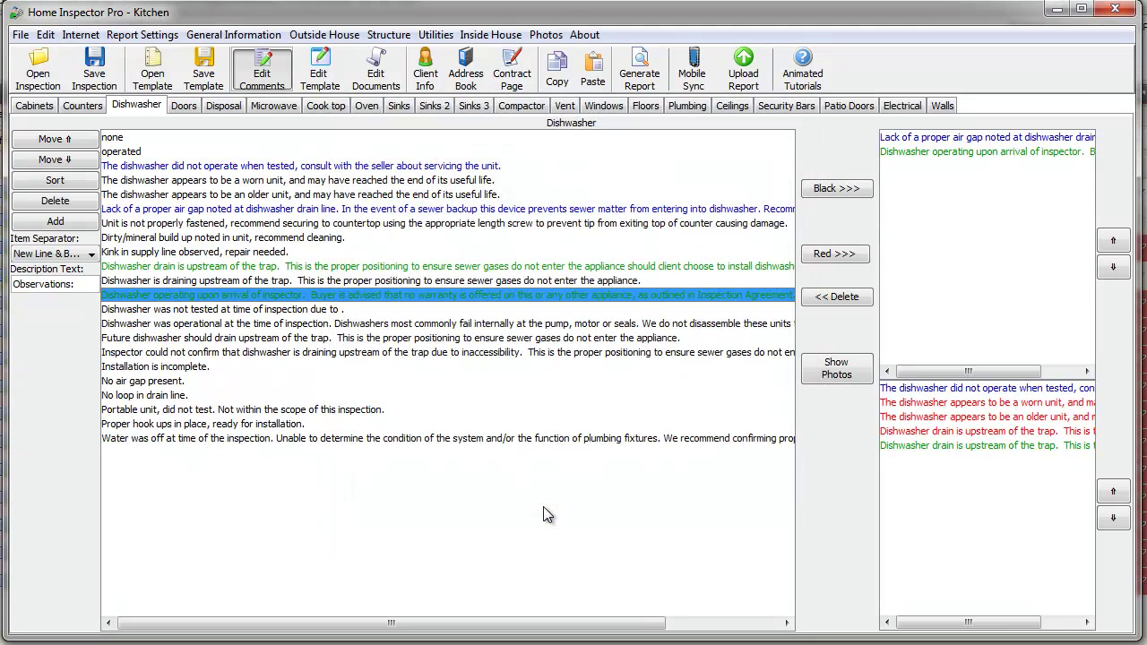